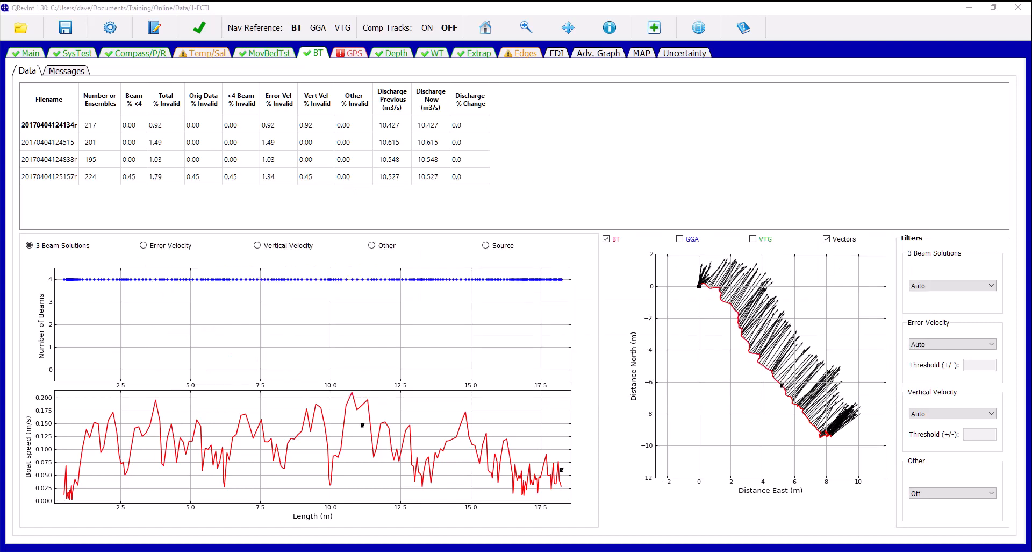
# Step: View the bottom track error velocity and vertical velocity plots, and check the available 3 Beam Solutions filter options
pyautogui.click(143, 245)
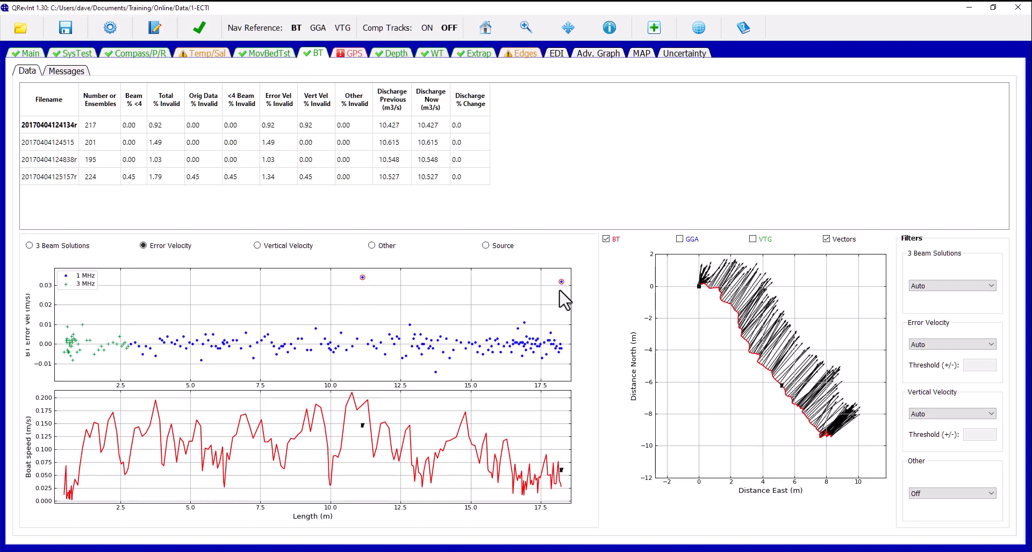
pyautogui.click(257, 245)
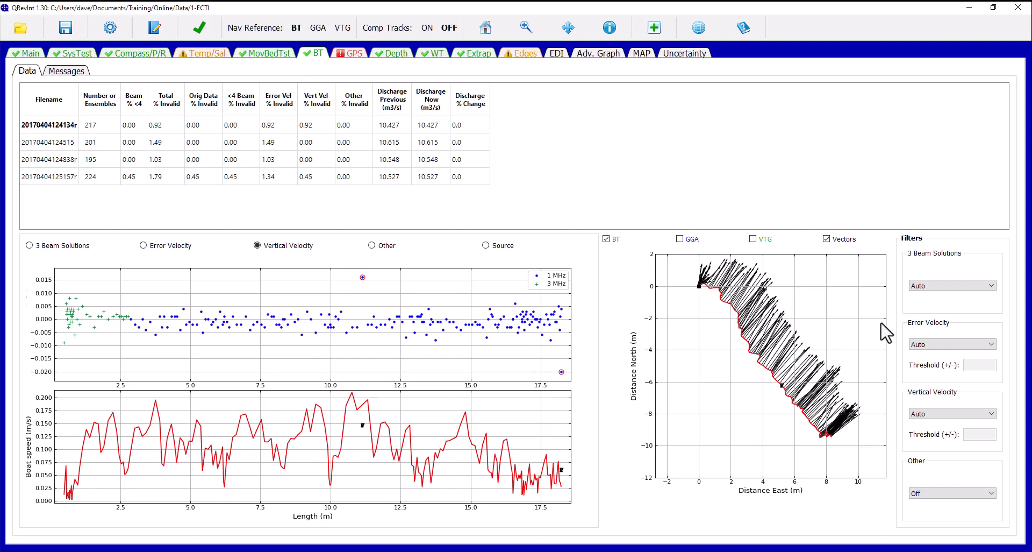
pyautogui.click(951, 287)
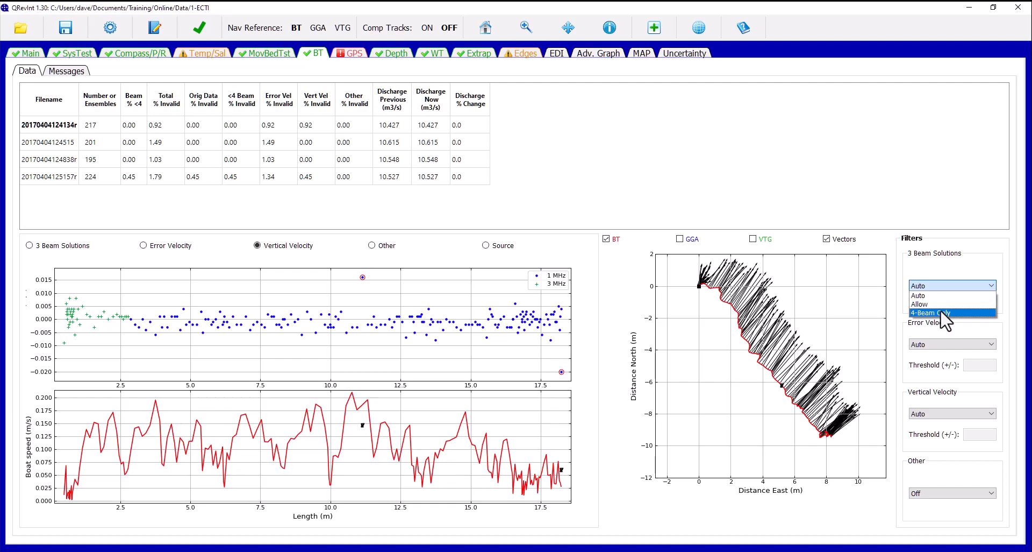
pyautogui.click(937, 286)
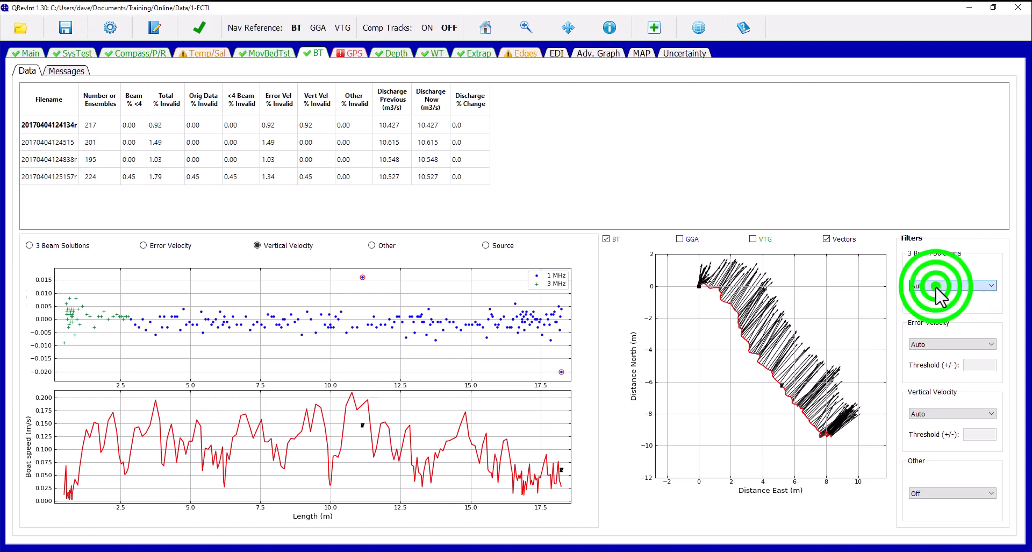
# Step: Set the bottom track error velocity filter to Manual with a threshold of 0.005 and display the error velocity plot
pyautogui.click(933, 343)
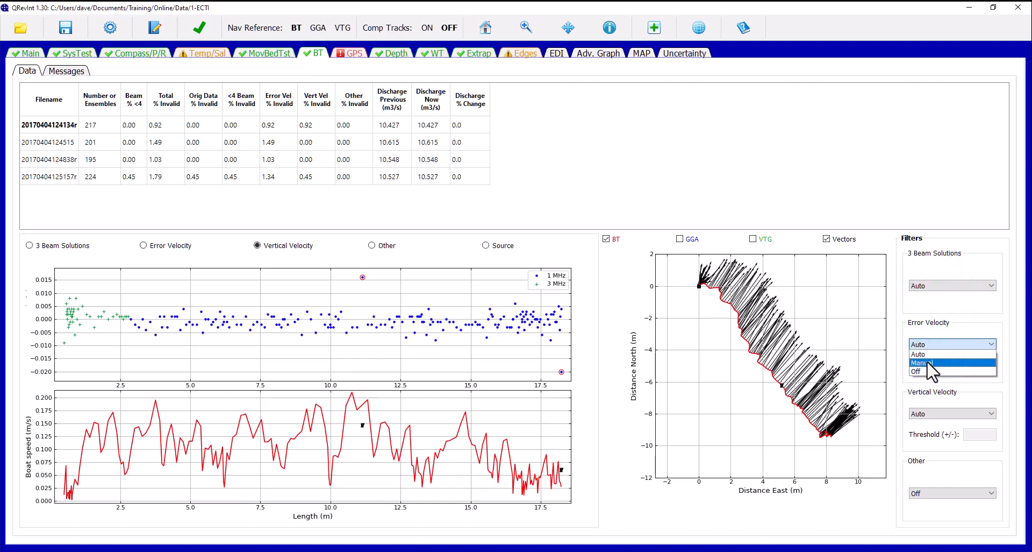
pyautogui.click(949, 363)
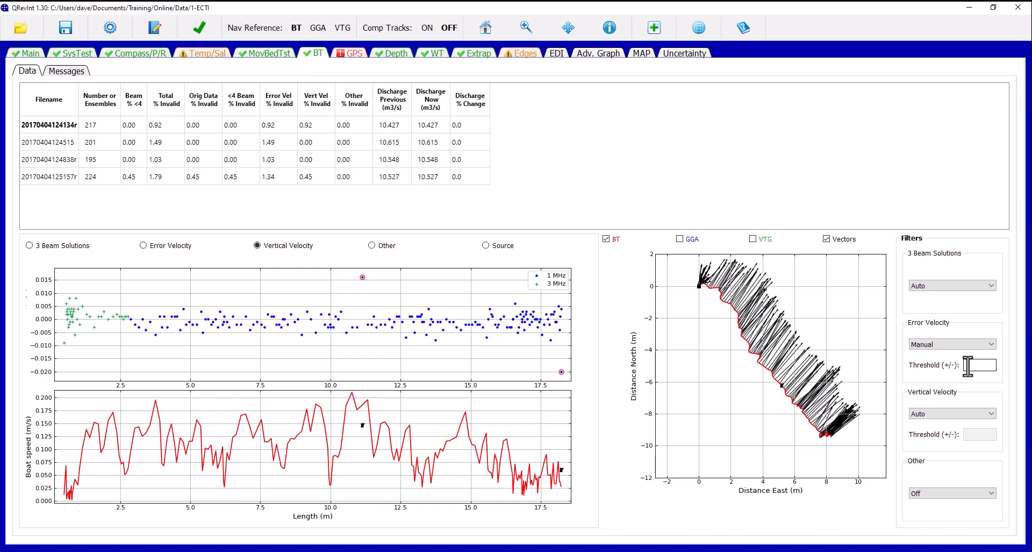
pyautogui.click(968, 366)
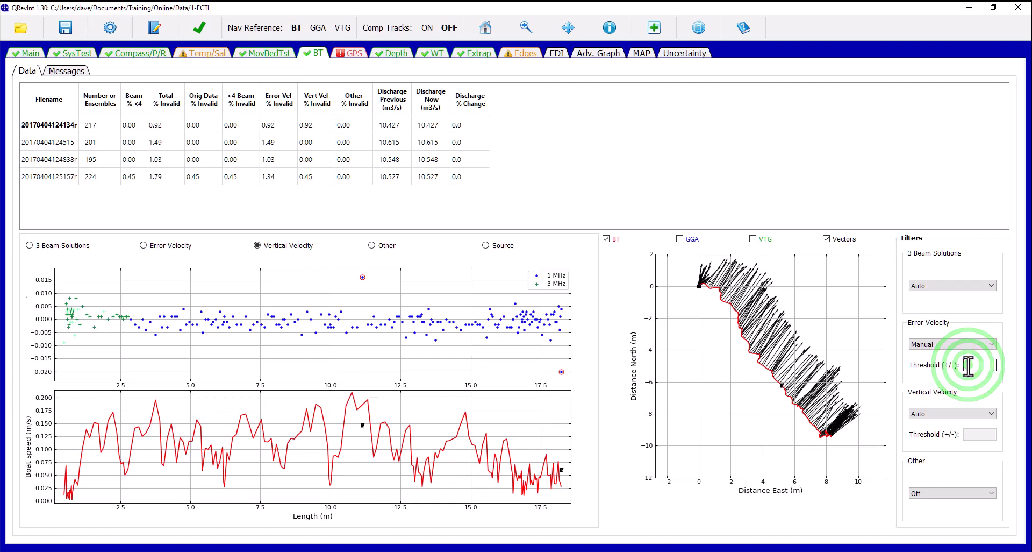
pyautogui.write('0.005')
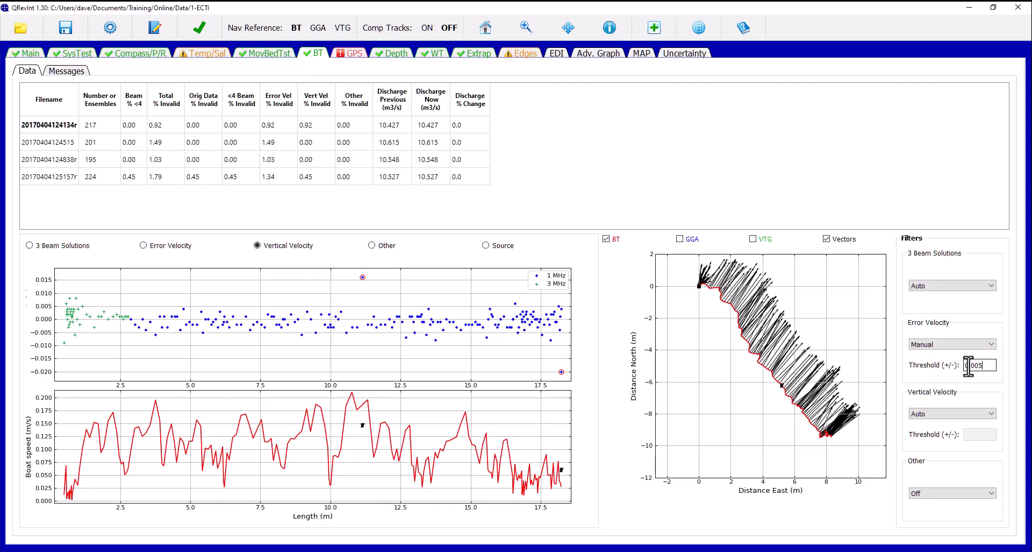
pyautogui.press('Return')
pyautogui.click(144, 246)
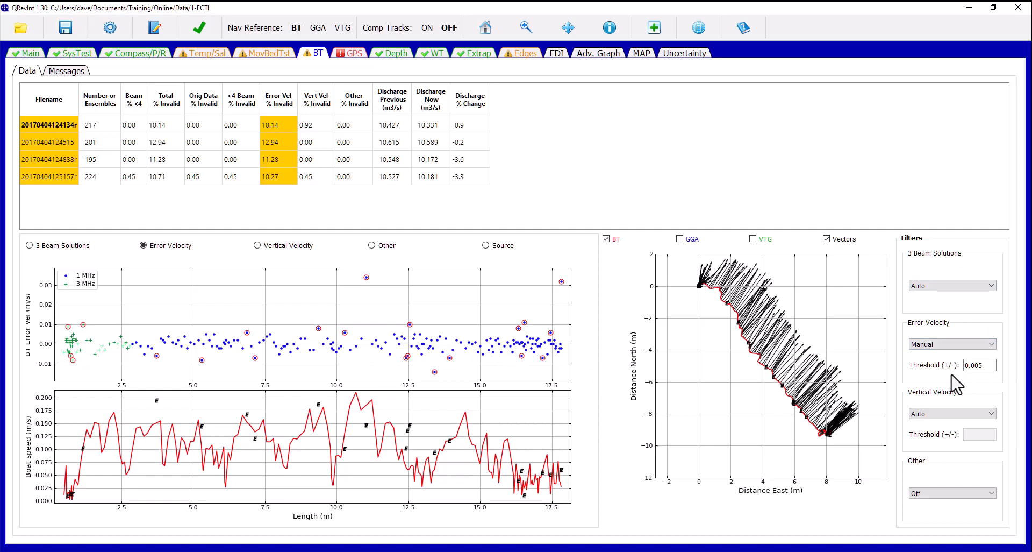
# Step: Switch the error velocity filter to Off and back to Auto, and check the vertical velocity filter options
pyautogui.click(958, 342)
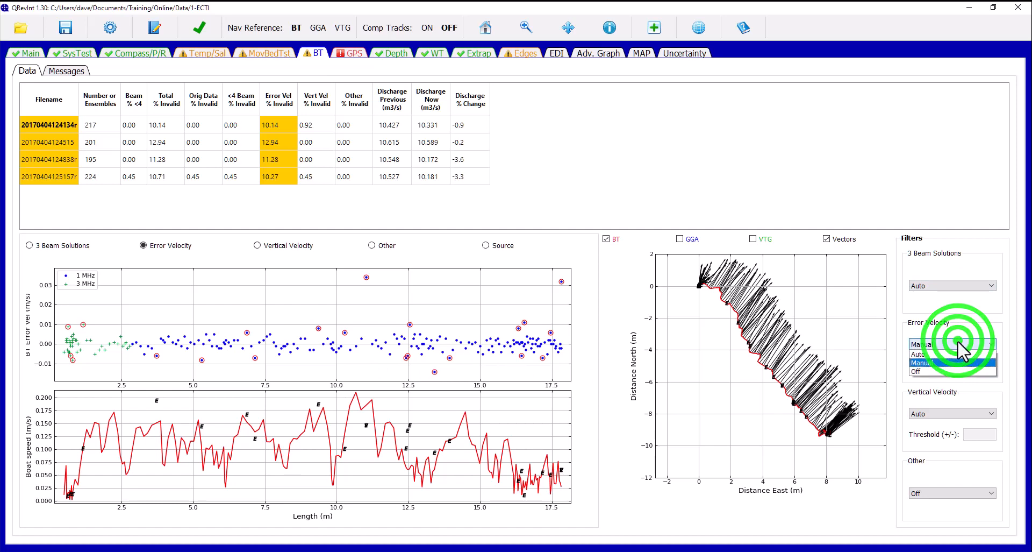
pyautogui.click(926, 365)
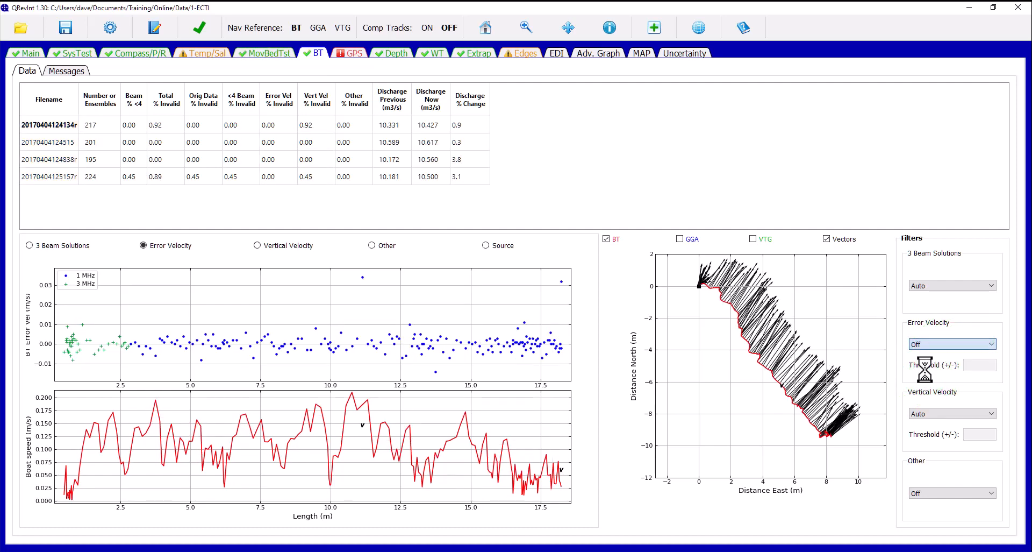
pyautogui.click(924, 347)
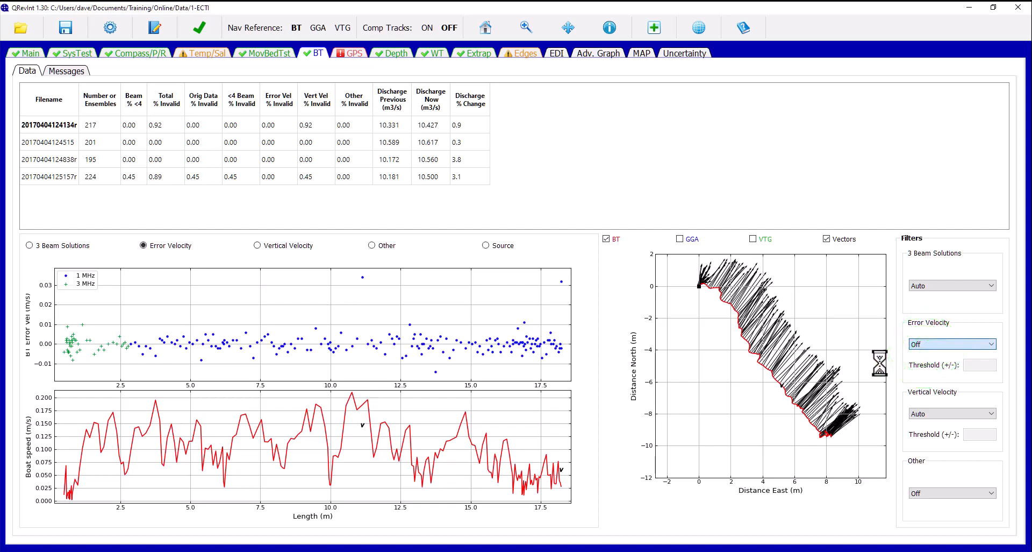
pyautogui.click(937, 413)
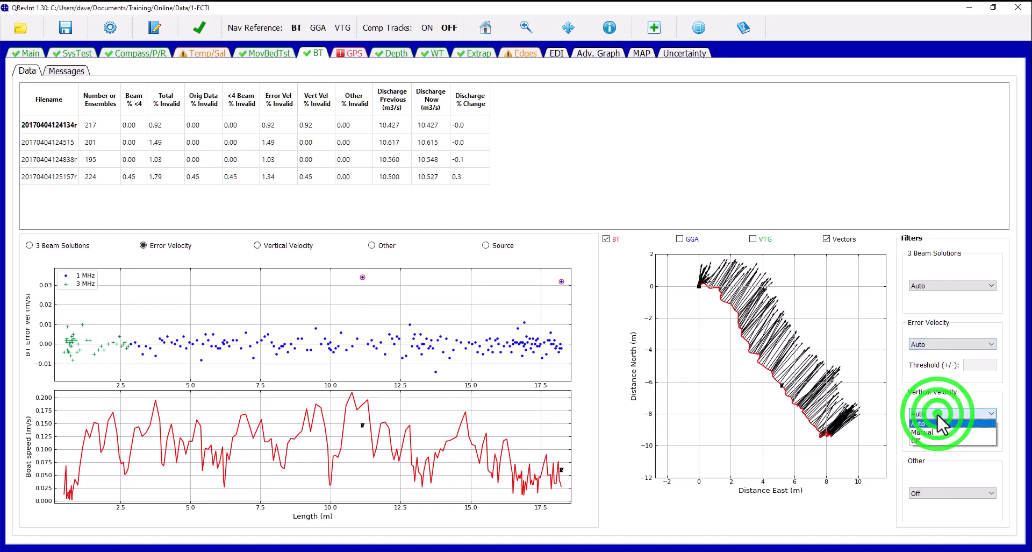
pyautogui.click(940, 453)
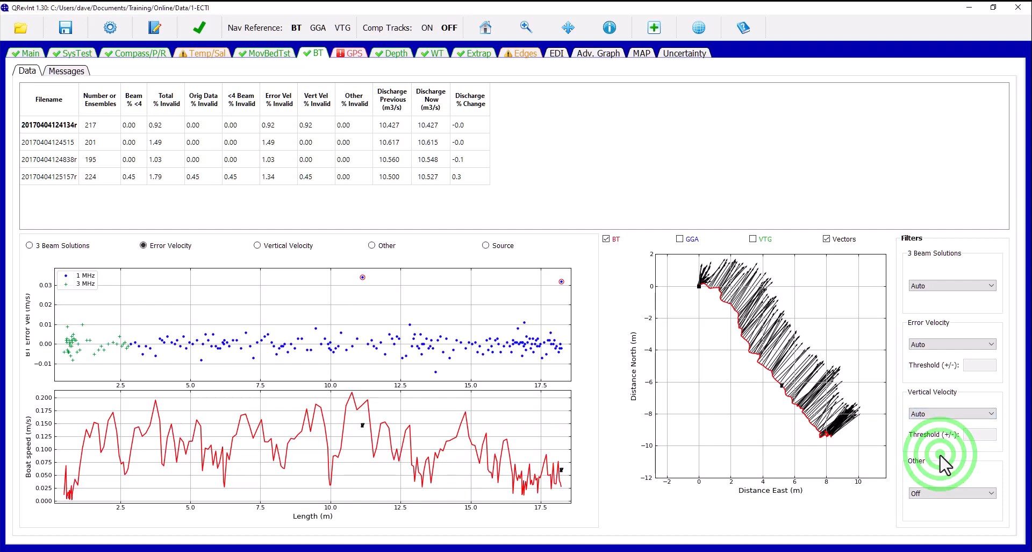
# Step: Try the Smooth option of the Other filter with its boat speed plot displayed, and return the filter to Off
pyautogui.click(940, 492)
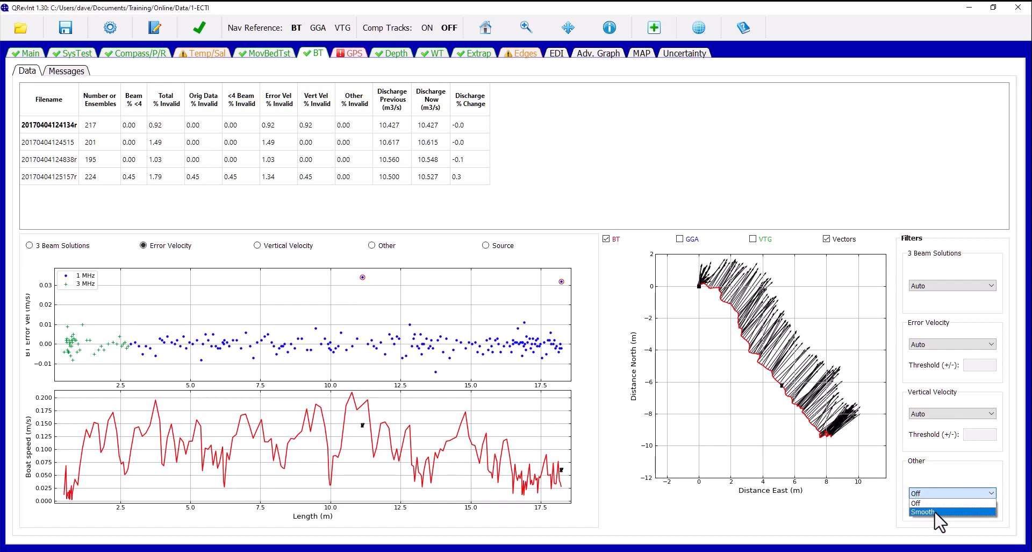
pyautogui.click(935, 512)
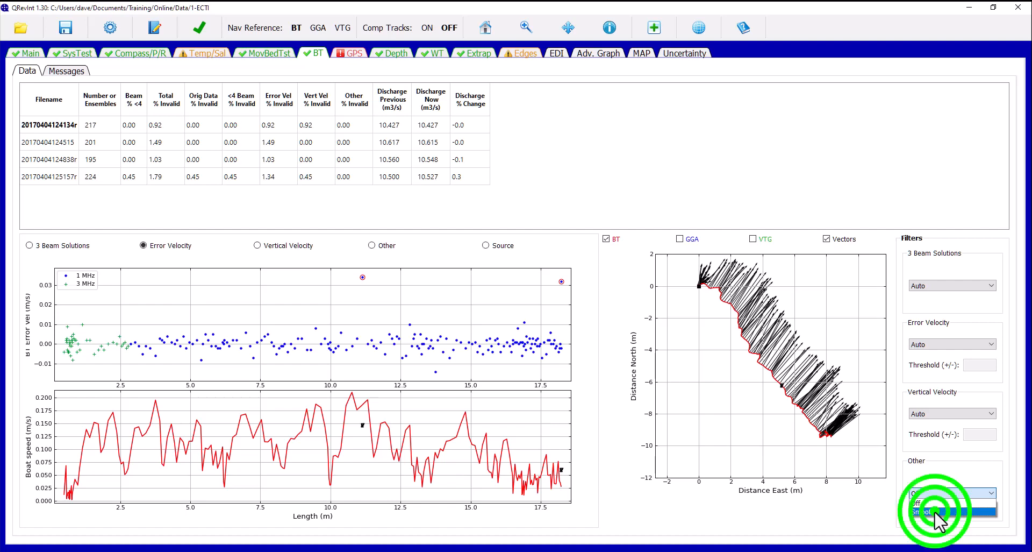
pyautogui.click(373, 245)
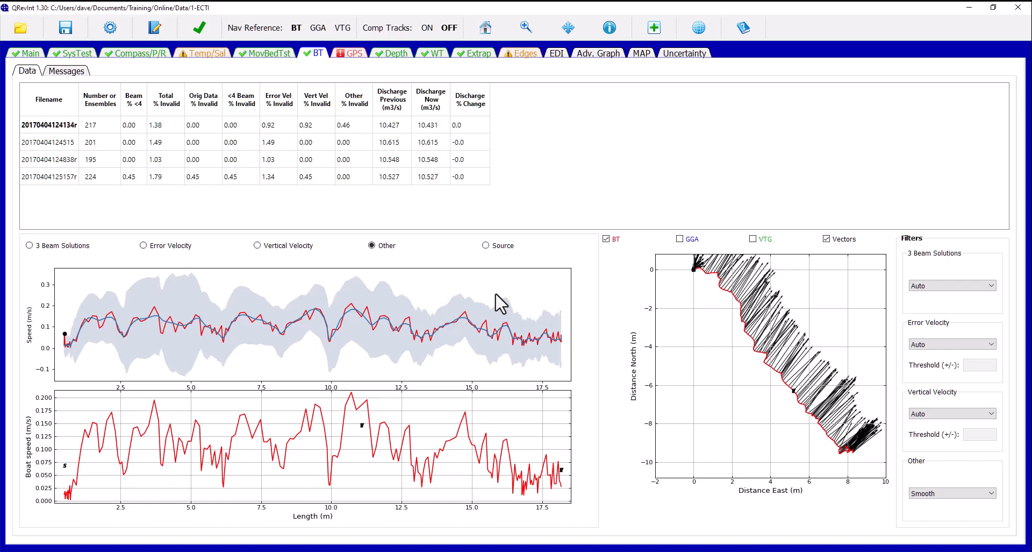
pyautogui.click(971, 494)
pyautogui.click(955, 503)
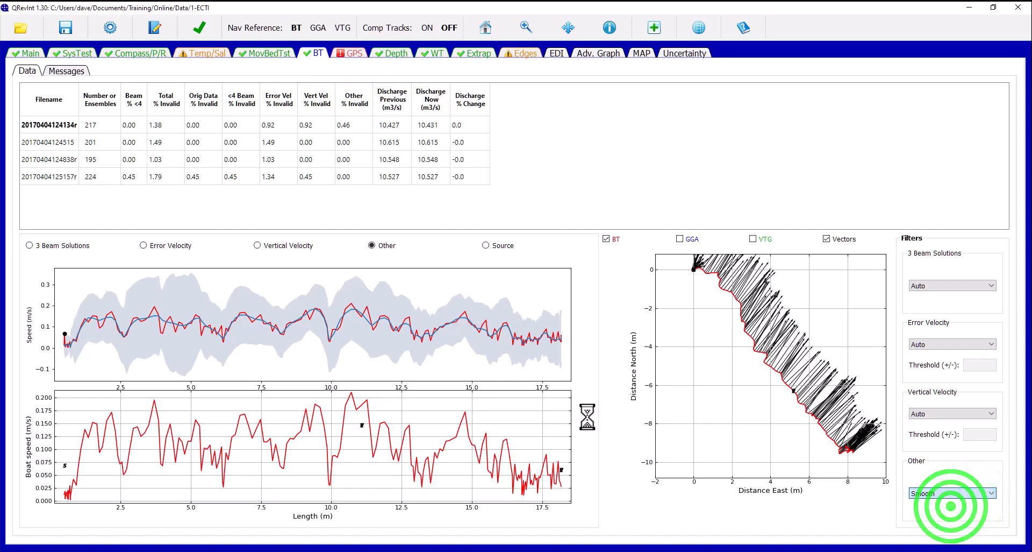
pyautogui.click(486, 246)
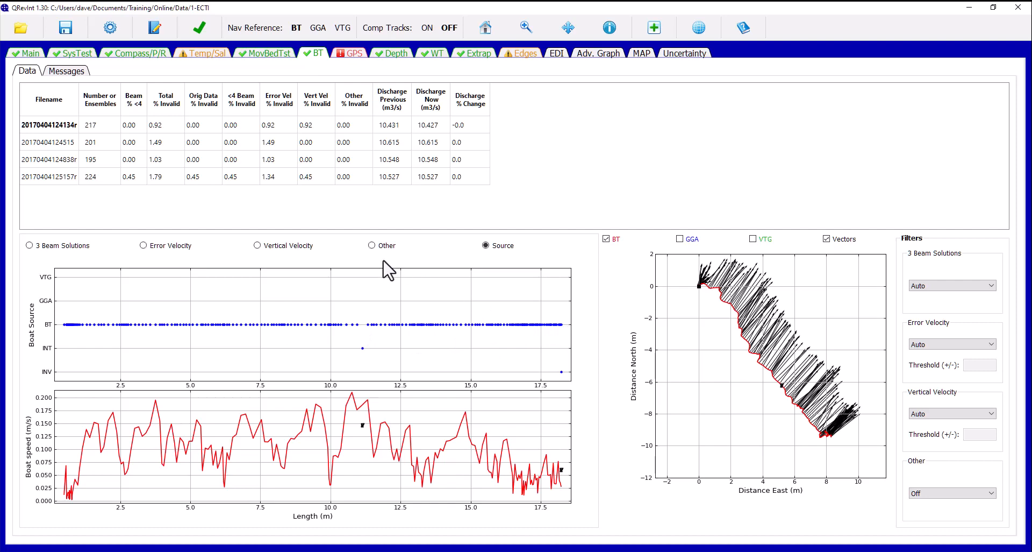
pyautogui.click(270, 247)
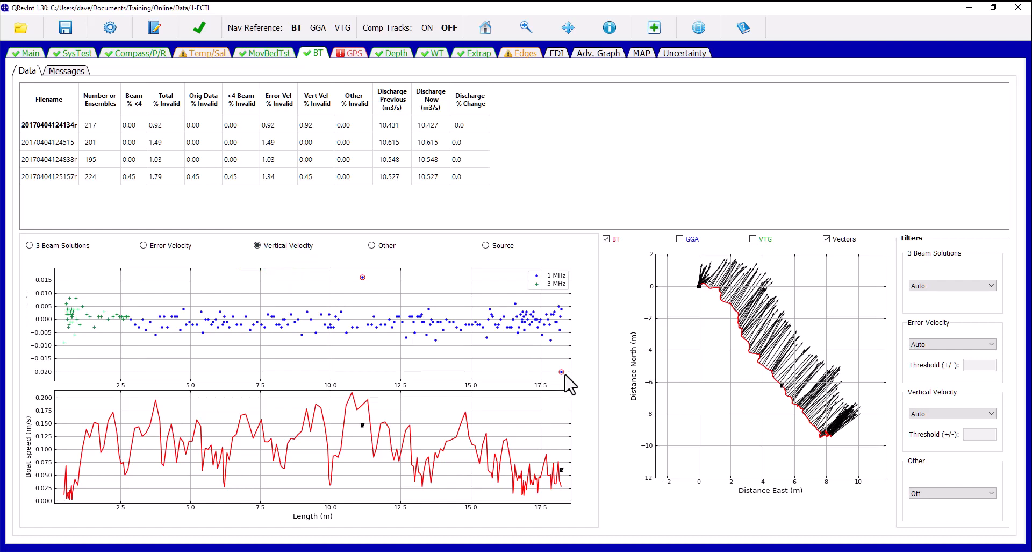
pyautogui.click(143, 246)
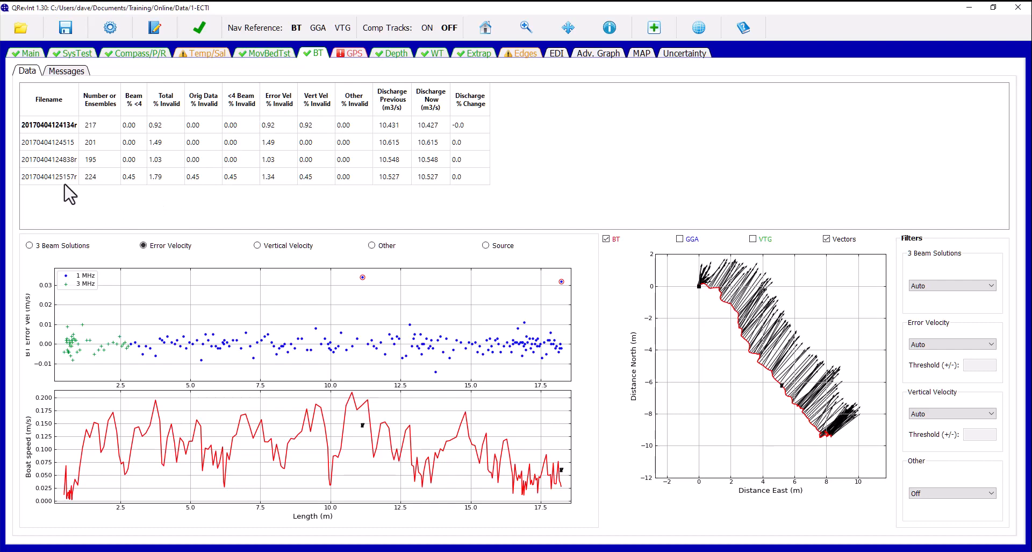
pyautogui.click(56, 140)
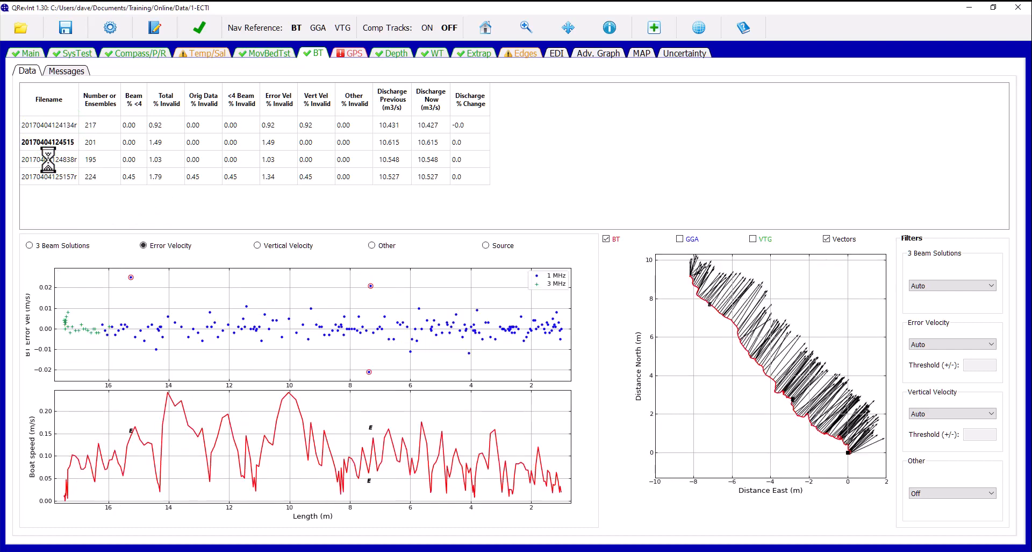
pyautogui.click(48, 159)
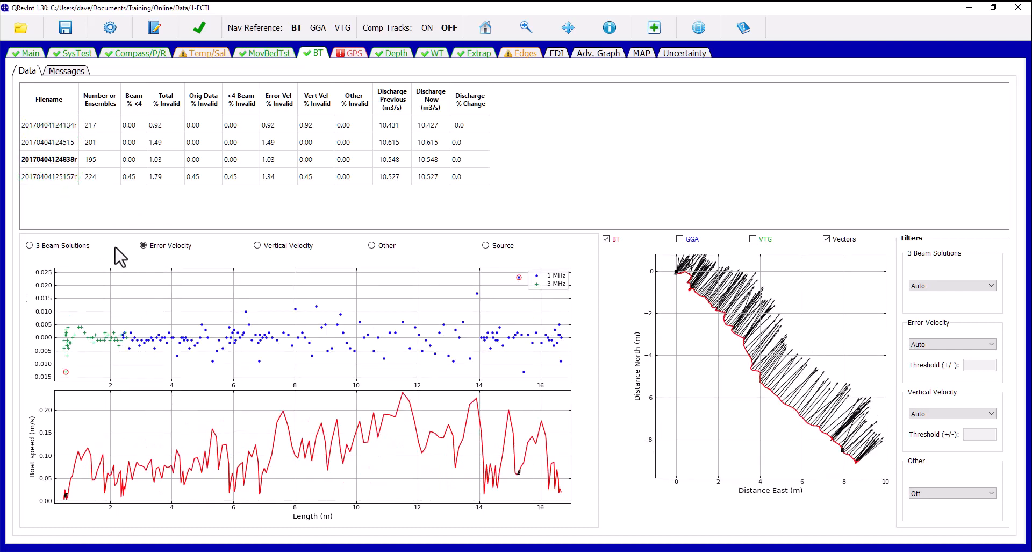
pyautogui.click(63, 142)
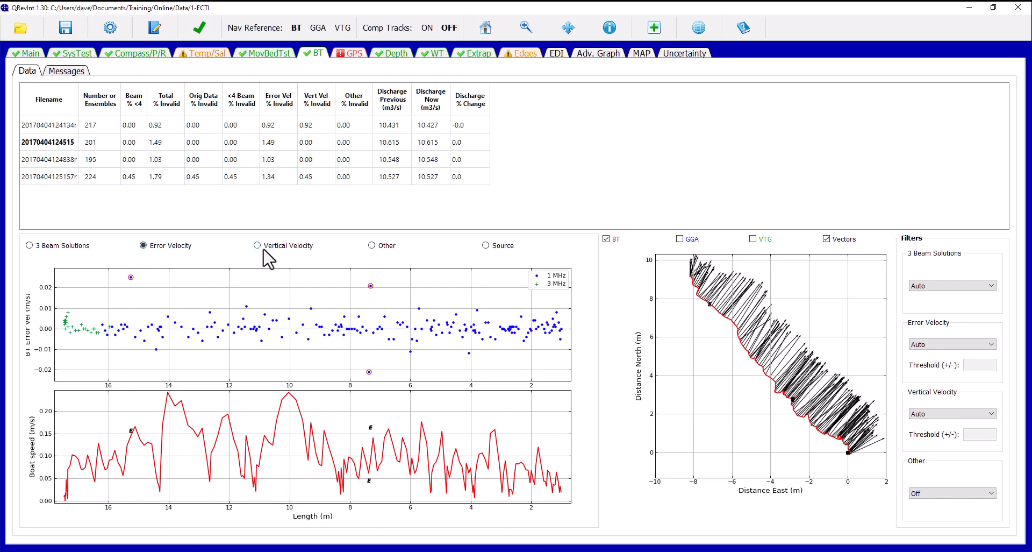
pyautogui.click(485, 245)
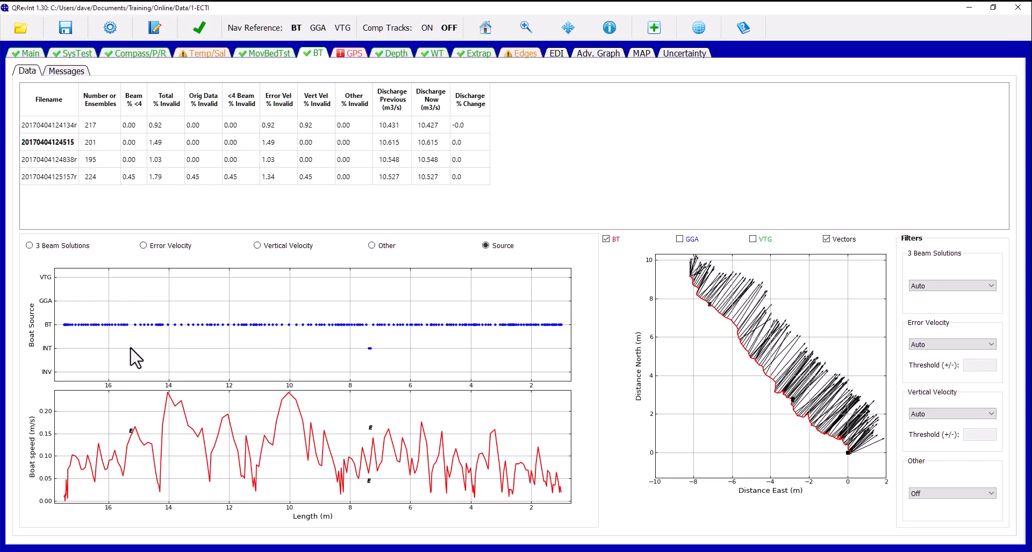
# Step: Open the GPS data and set the minimum GGA quality filter to 1-Autonomous
pyautogui.click(353, 60)
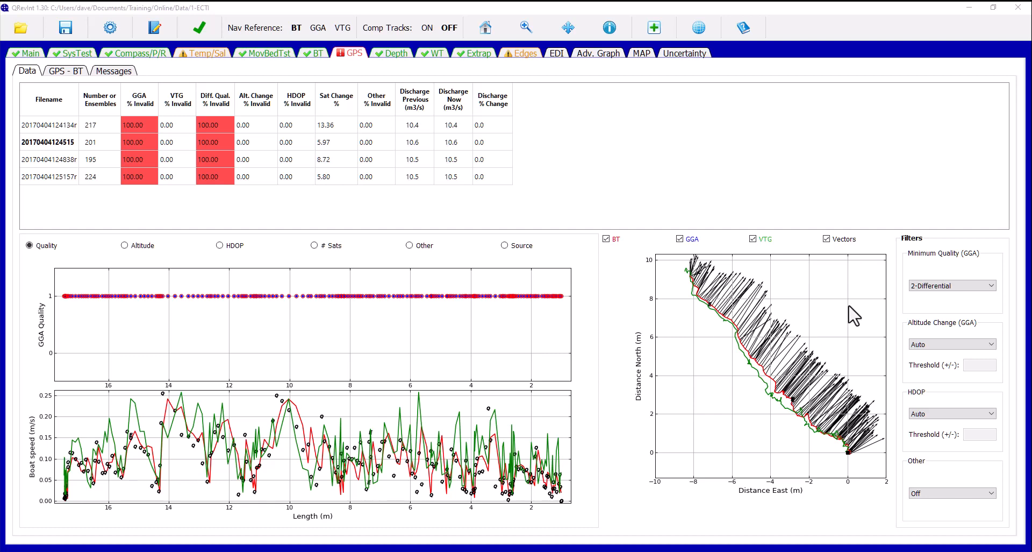
pyautogui.click(932, 288)
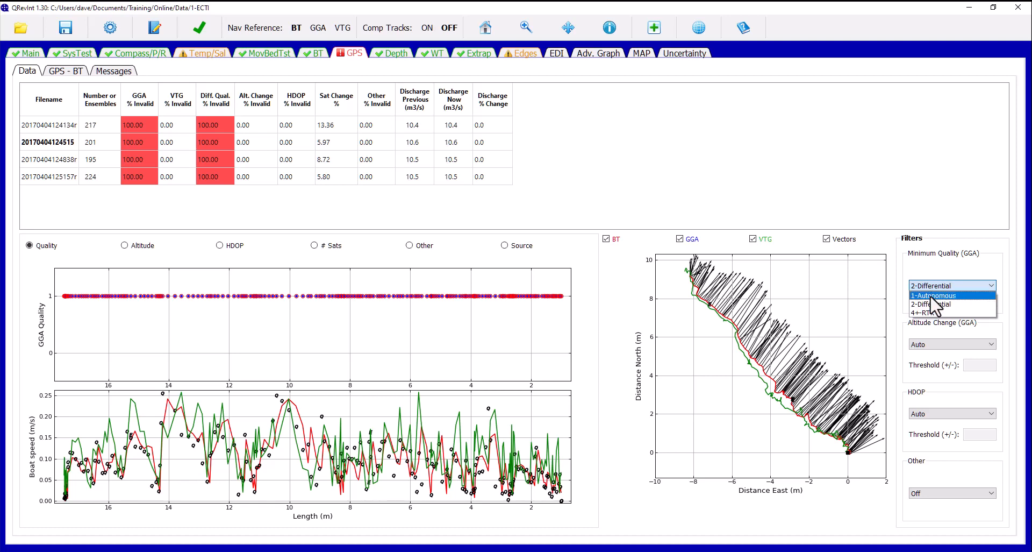
pyautogui.click(933, 304)
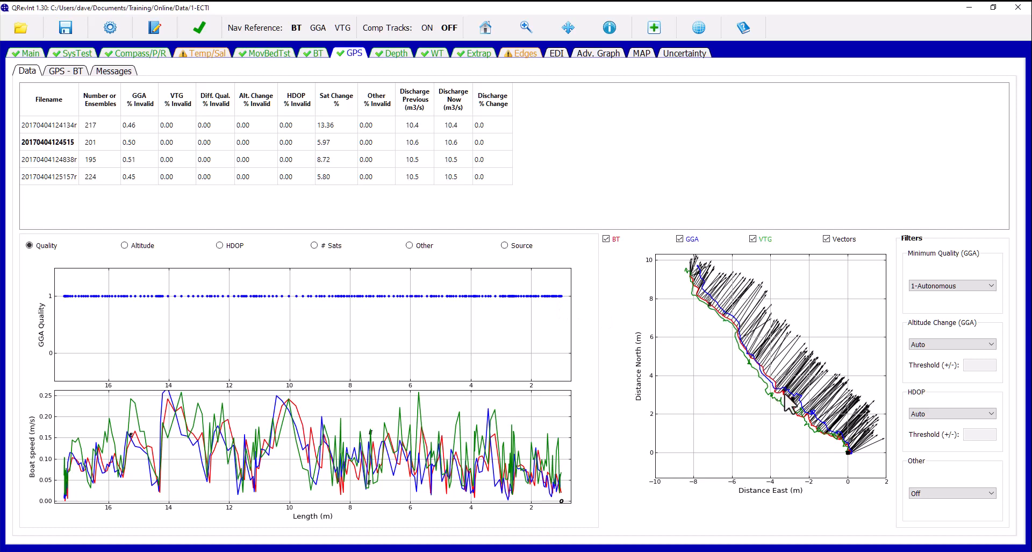
pyautogui.click(125, 245)
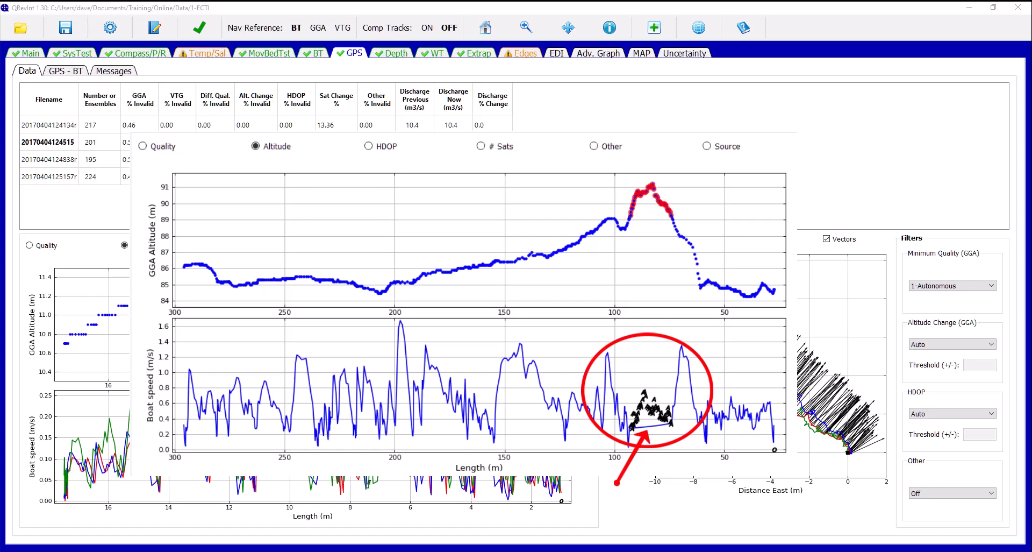
pyautogui.click(221, 246)
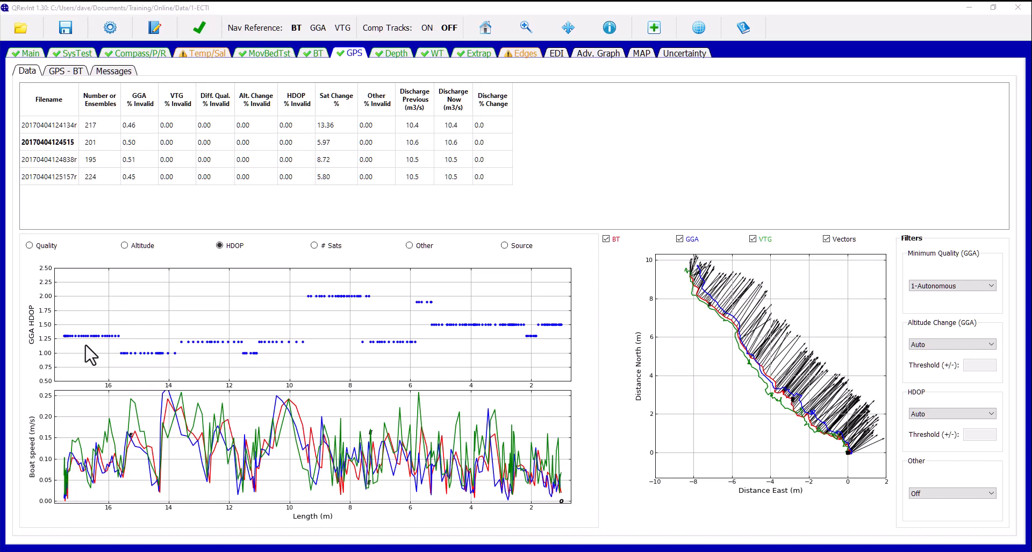
pyautogui.click(314, 245)
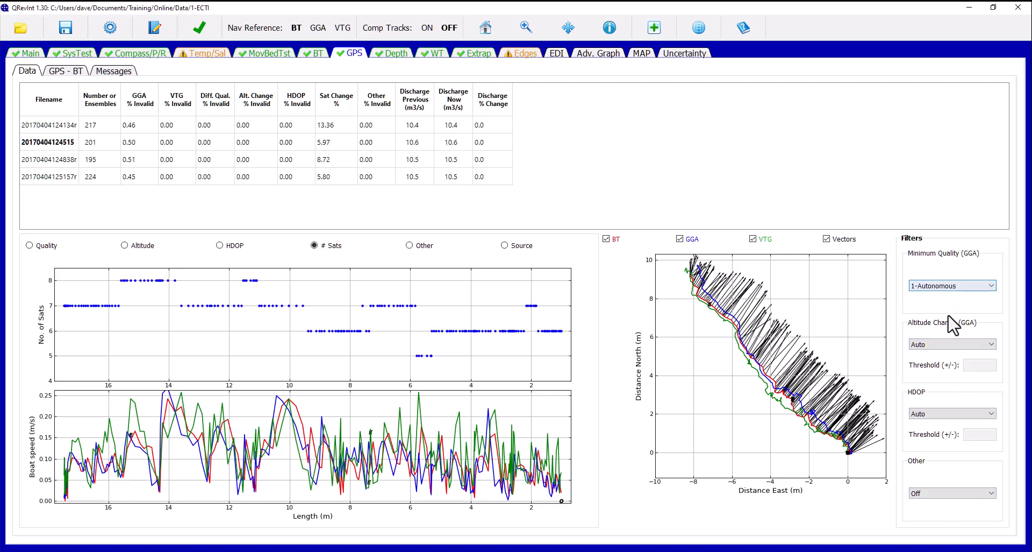
pyautogui.click(941, 345)
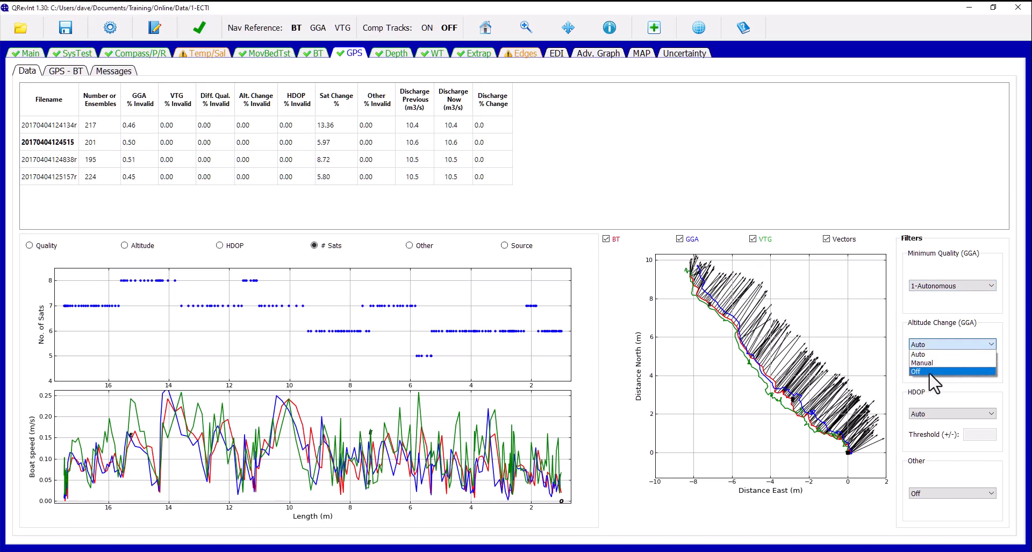
pyautogui.click(936, 413)
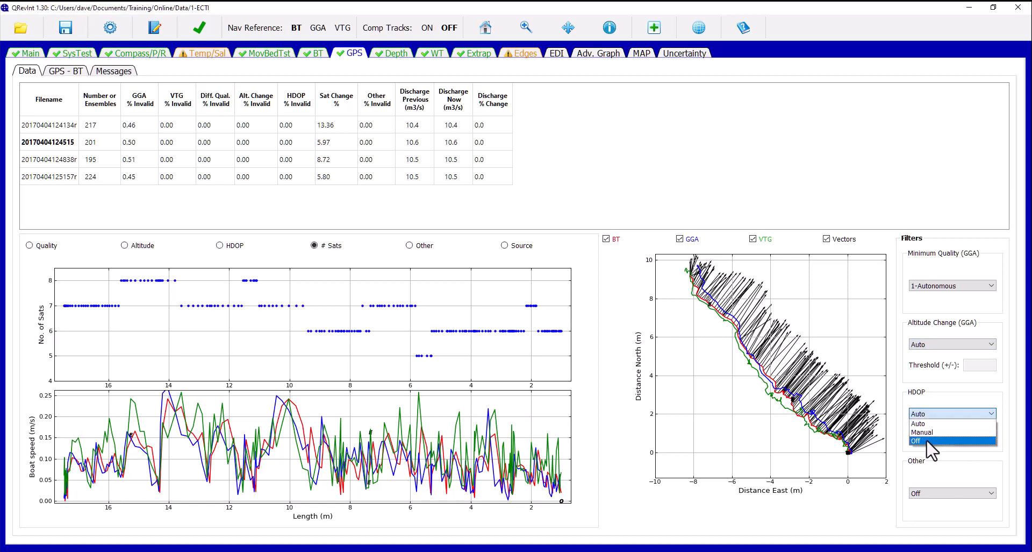
pyautogui.click(928, 464)
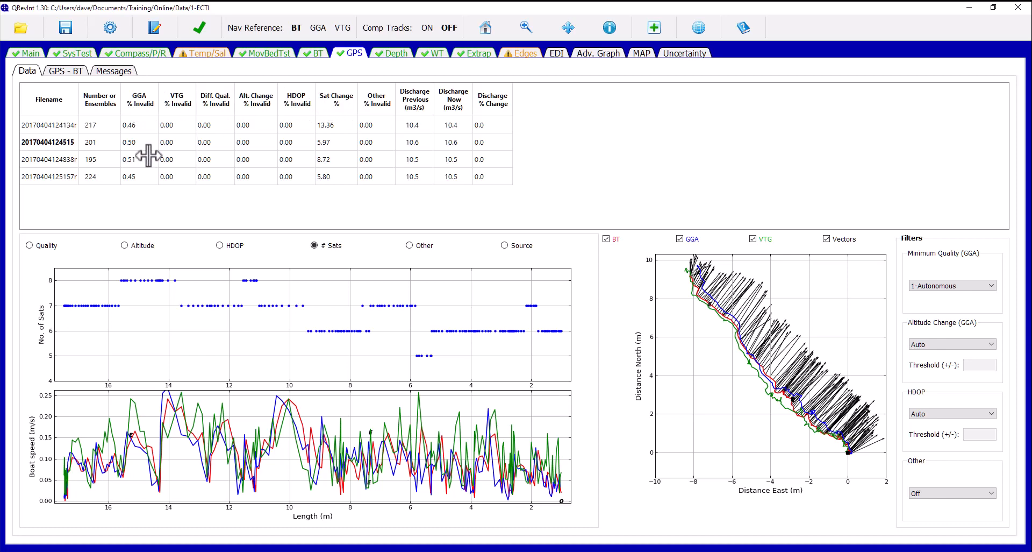
pyautogui.click(58, 163)
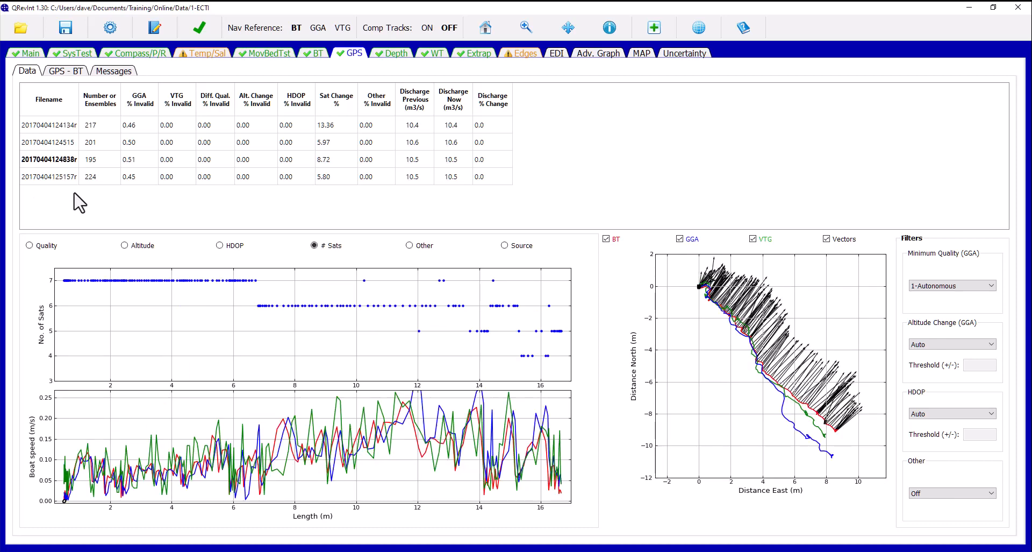
pyautogui.click(66, 71)
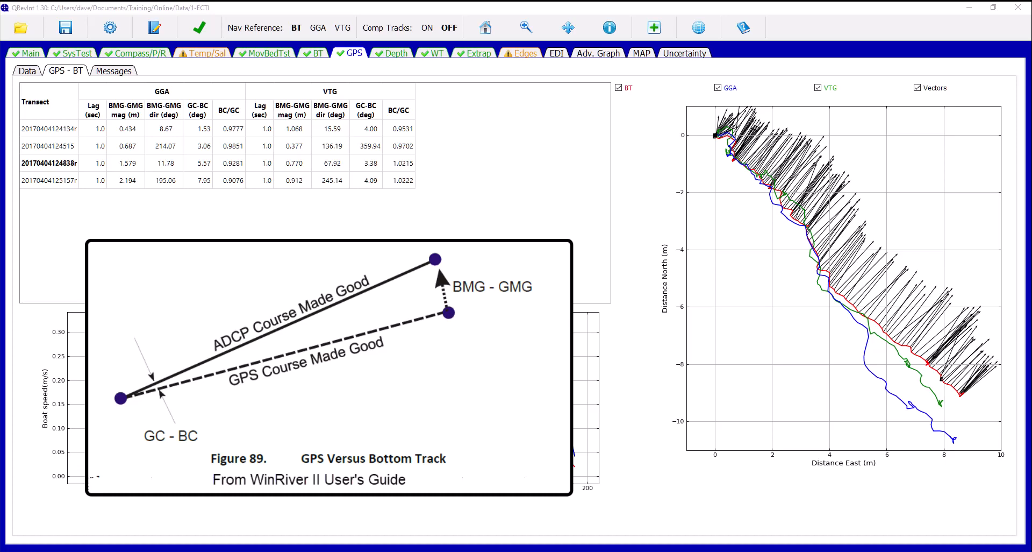
pyautogui.click(27, 72)
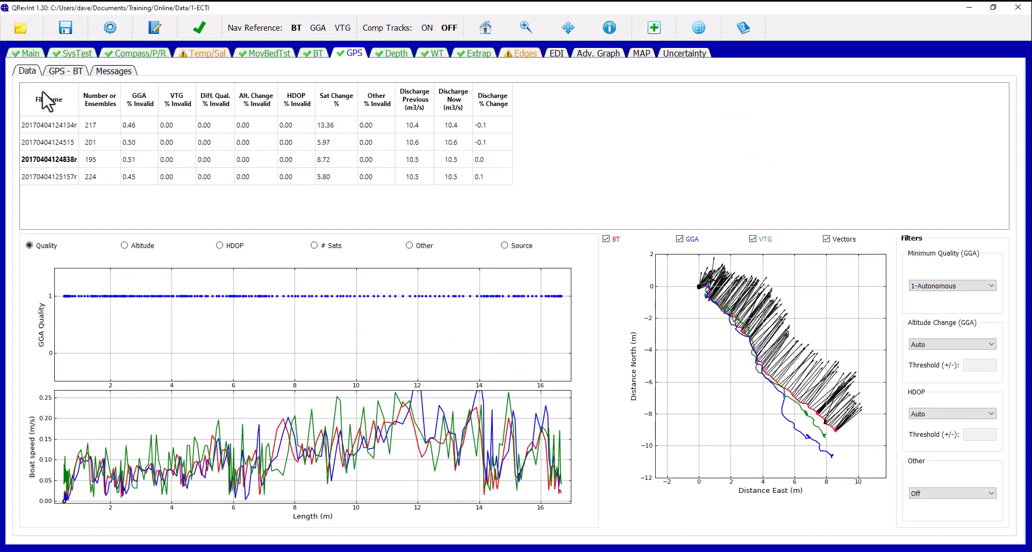
pyautogui.click(506, 245)
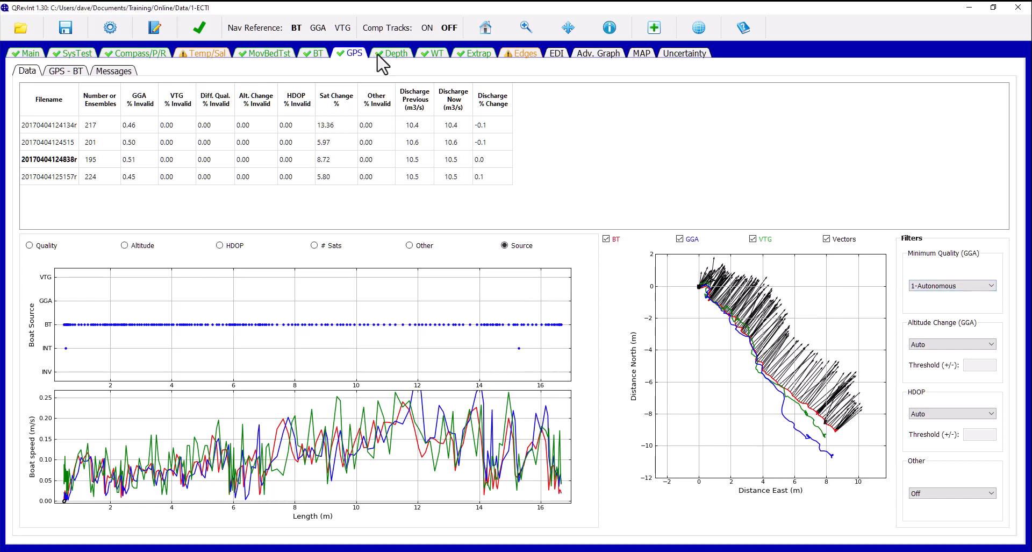
pyautogui.click(425, 28)
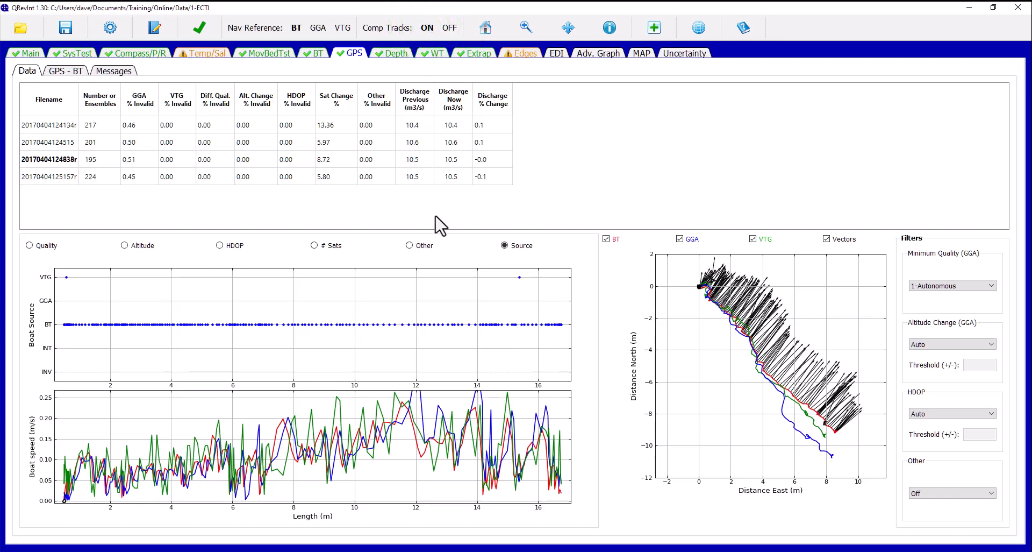
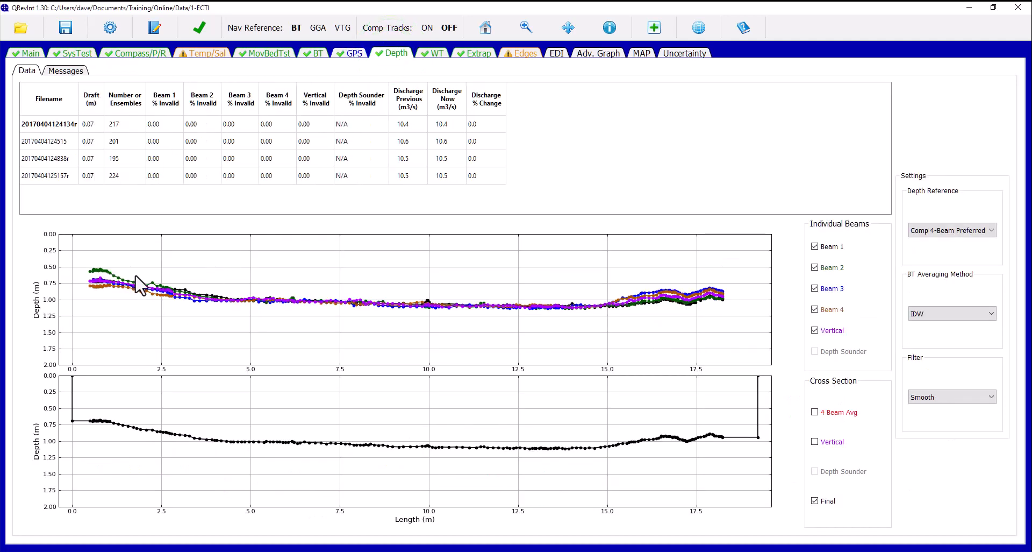
pyautogui.click(60, 143)
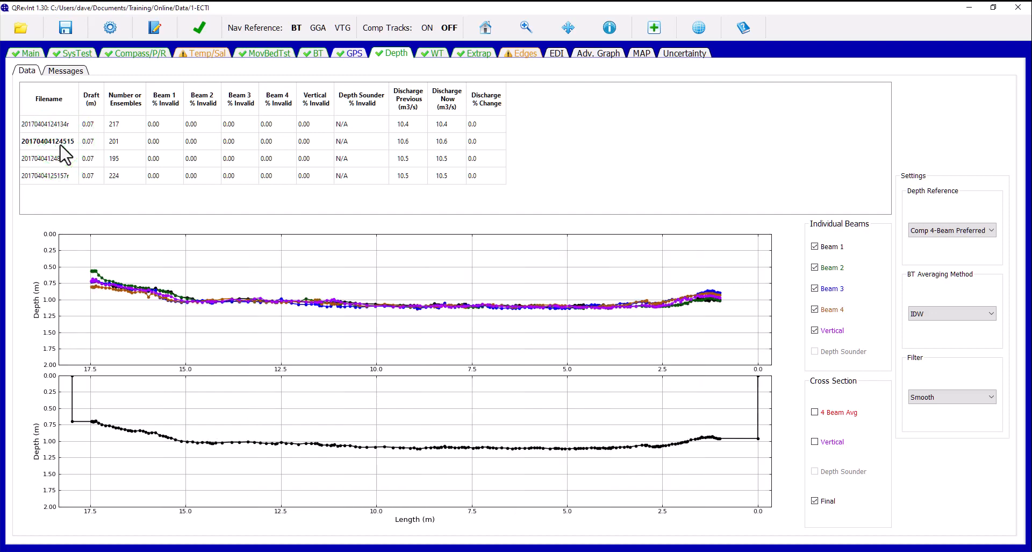
pyautogui.click(61, 158)
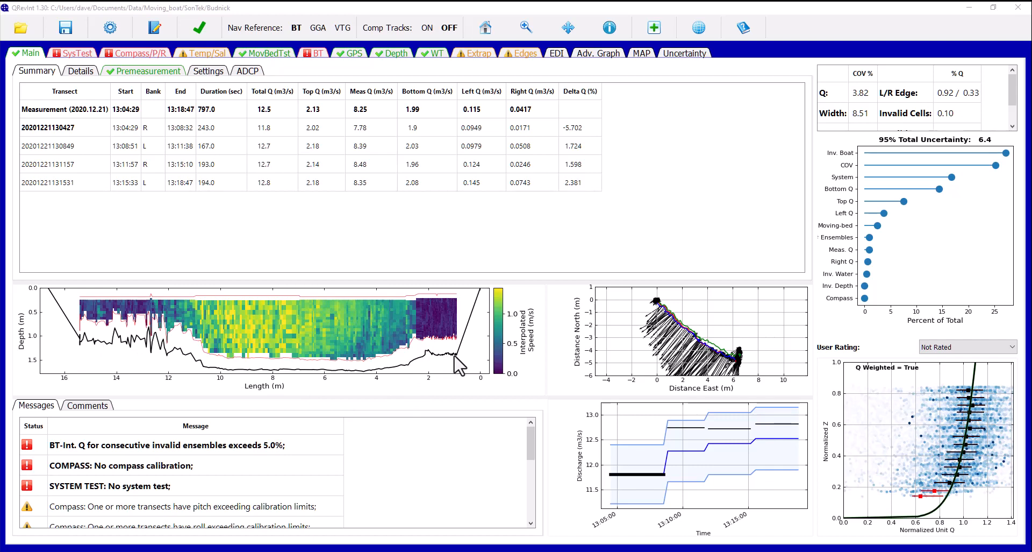
pyautogui.click(397, 53)
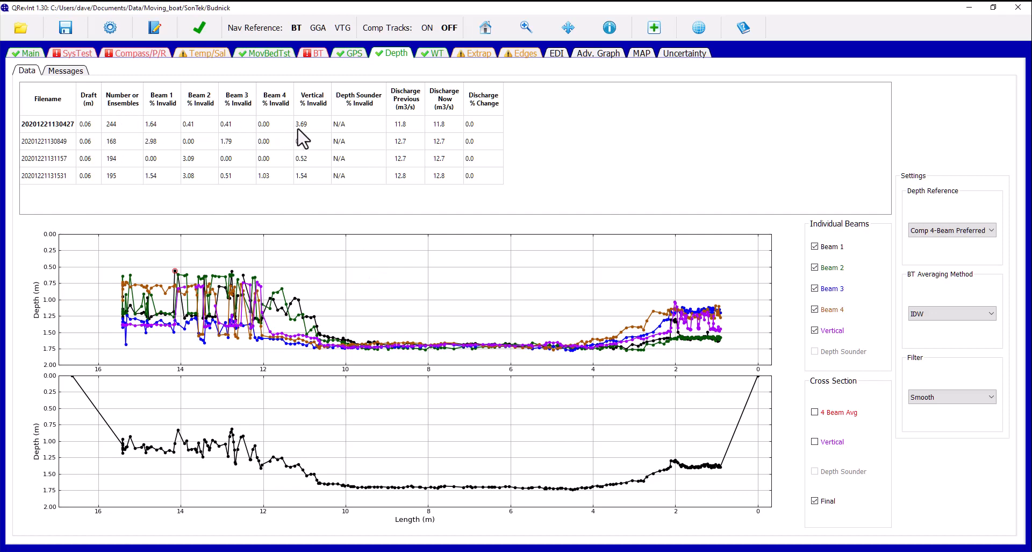
pyautogui.click(58, 142)
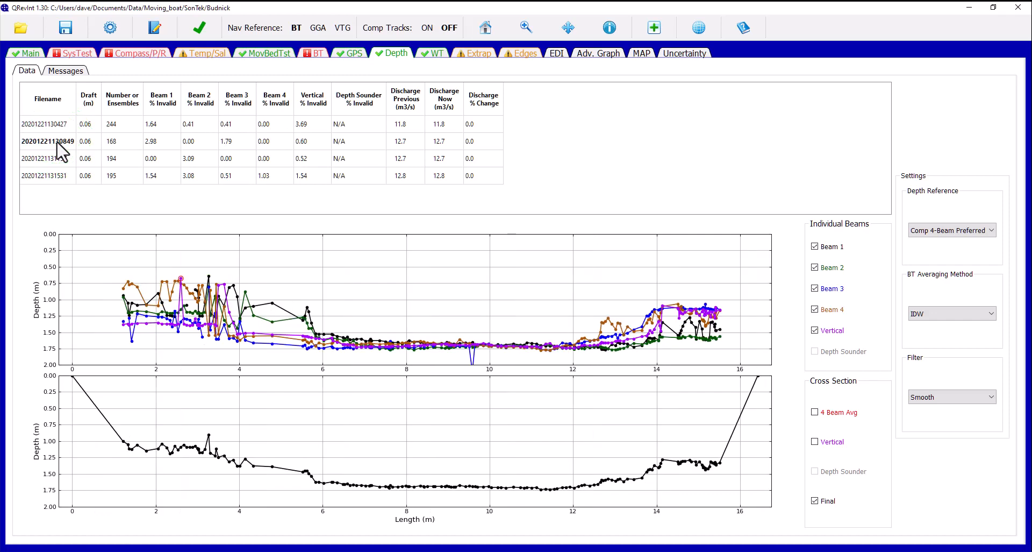
pyautogui.click(52, 132)
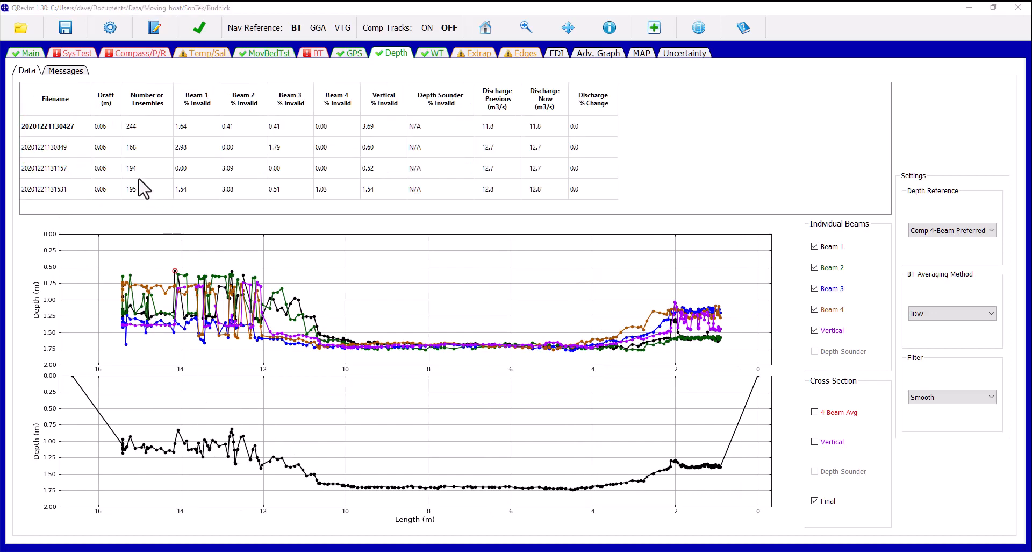
pyautogui.click(103, 131)
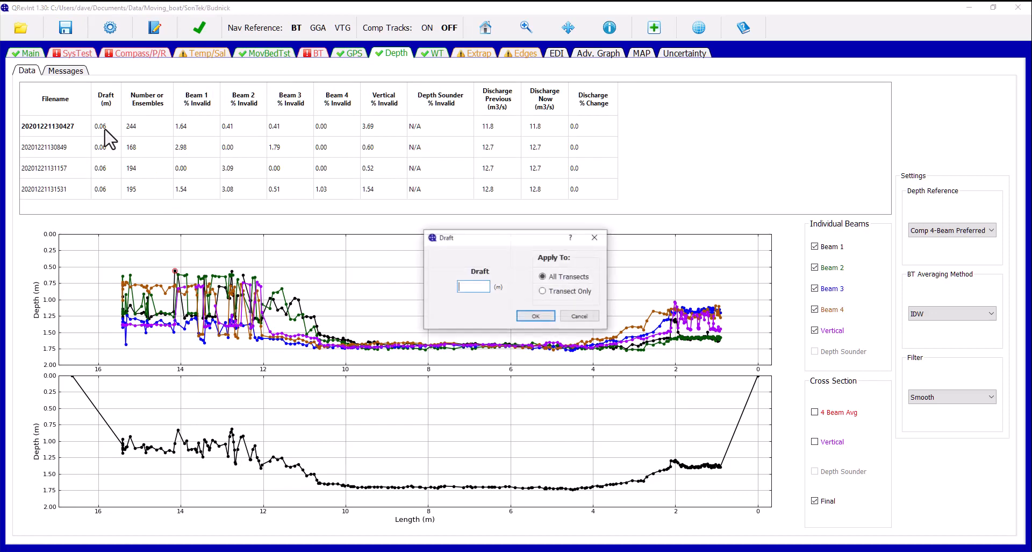
pyautogui.click(471, 289)
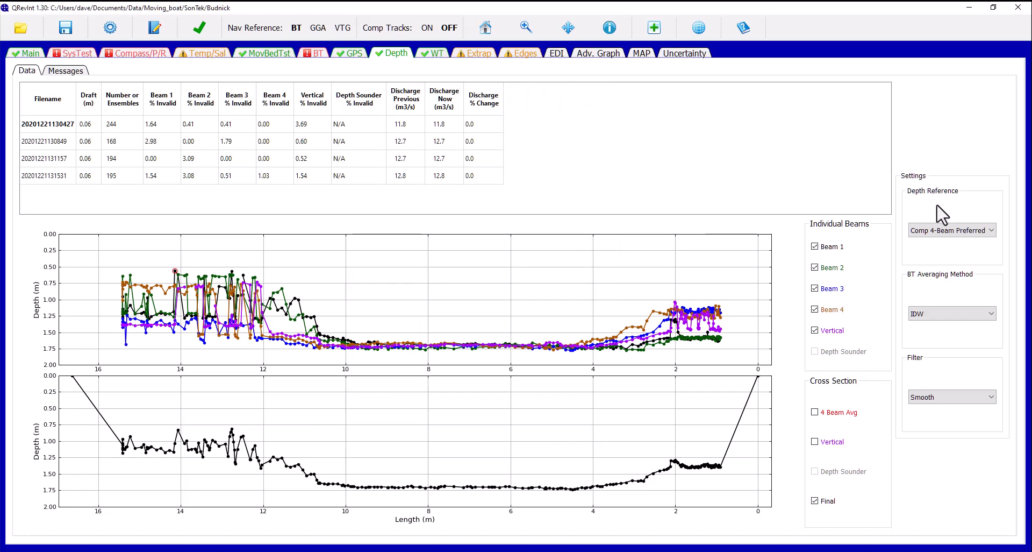
pyautogui.click(948, 231)
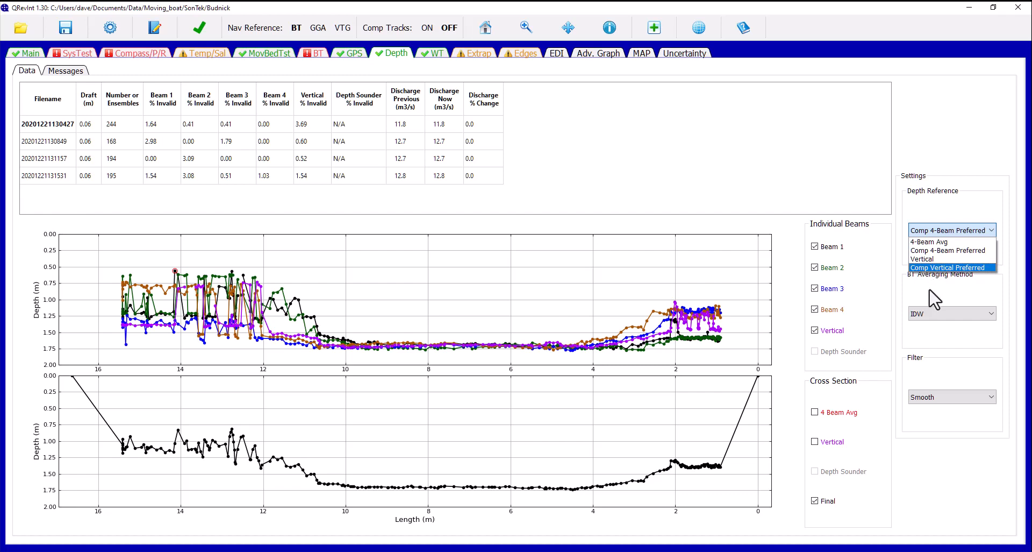
pyautogui.click(929, 288)
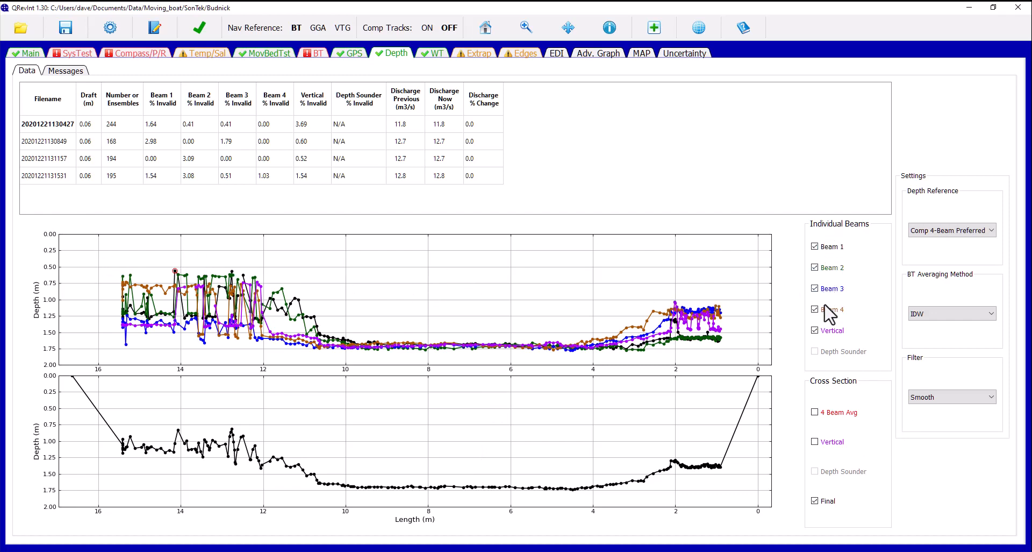
# Step: Hide the Vertical, Beam 4 and Beam 3 traces in the individual beam depth plot
pyautogui.click(815, 331)
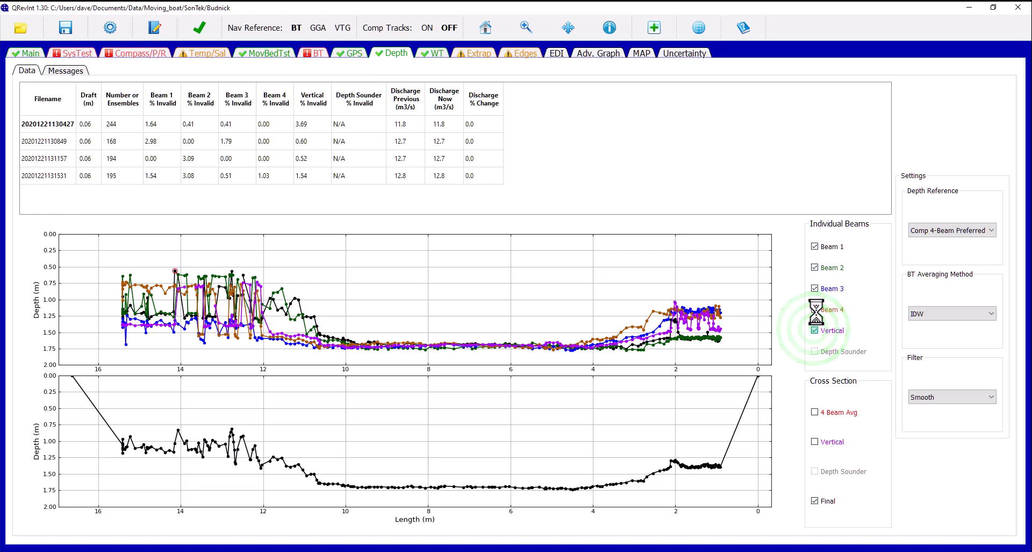
pyautogui.click(816, 310)
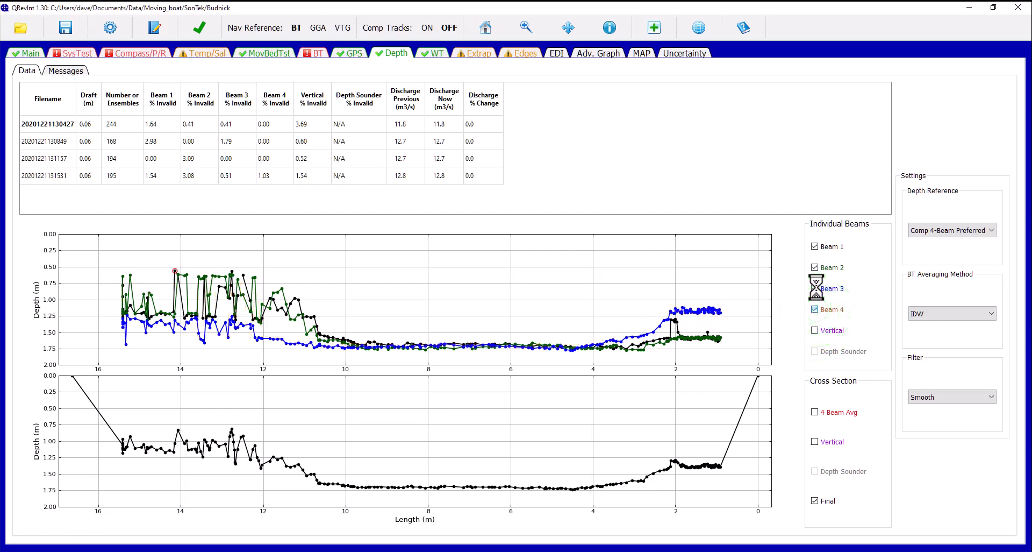
pyautogui.click(816, 288)
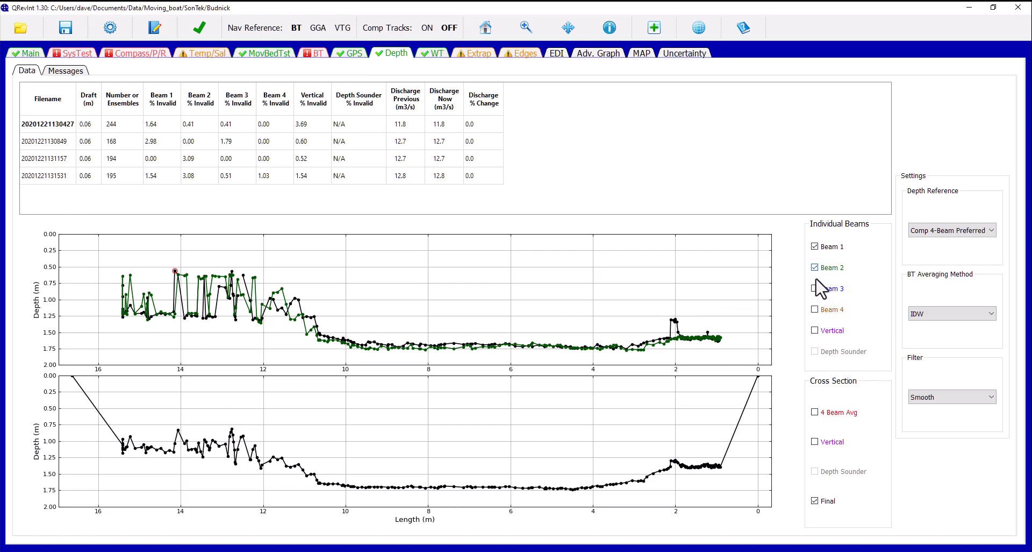
# Step: Compare the Beam 3, Beam 4 and Vertical depth traces by toggling them, leaving only Beam 4 shown alongside Beams 1 and 2
pyautogui.click(815, 288)
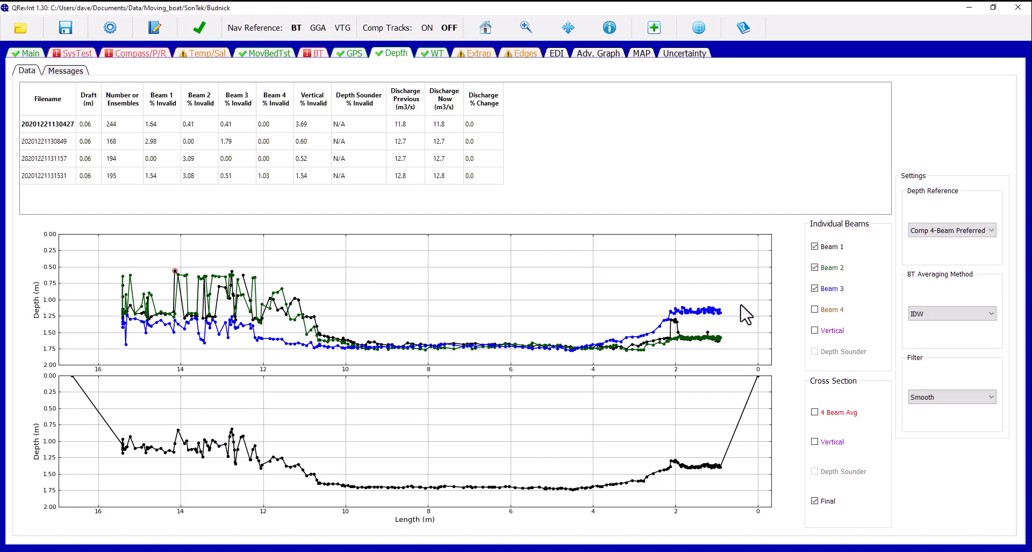
pyautogui.click(815, 310)
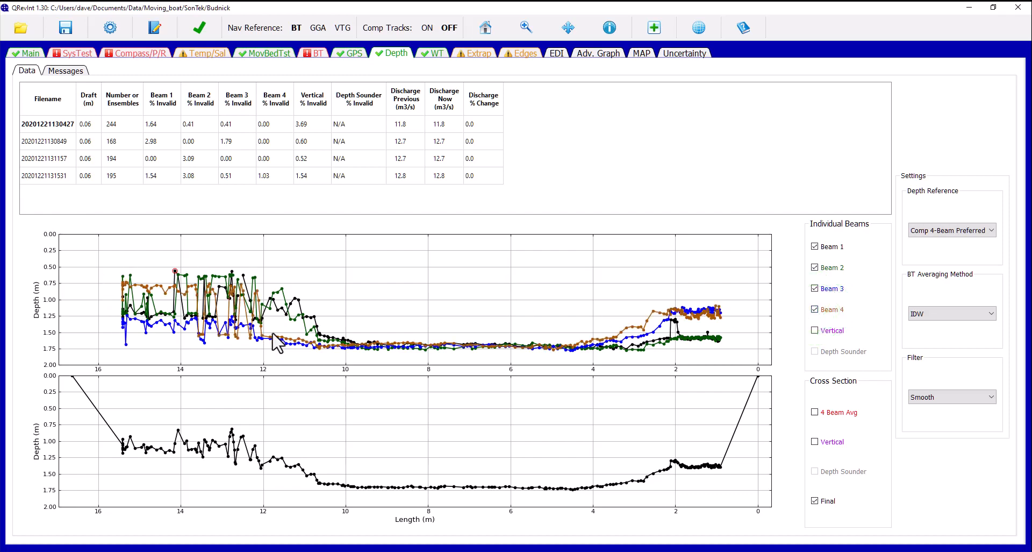
pyautogui.click(814, 288)
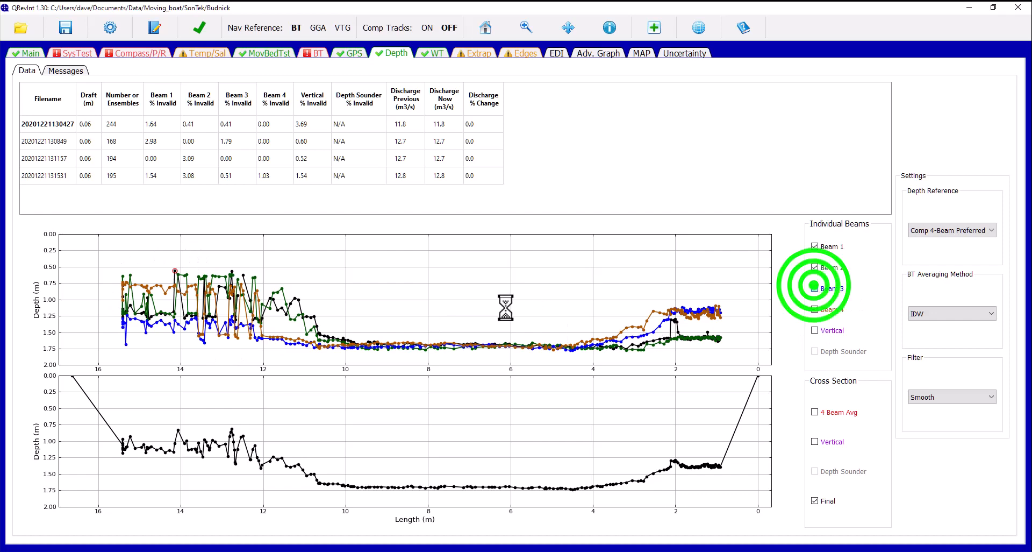
pyautogui.click(815, 330)
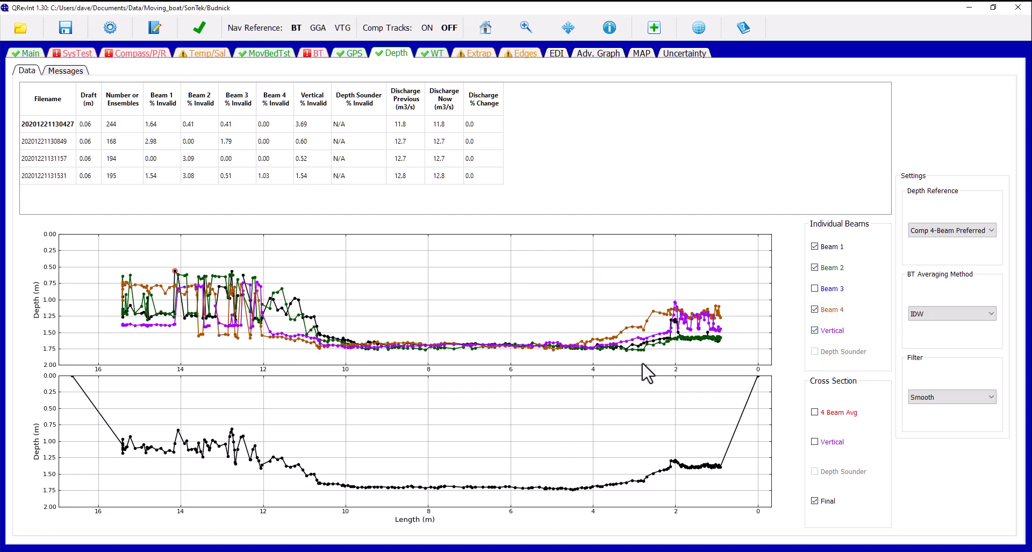
pyautogui.click(815, 330)
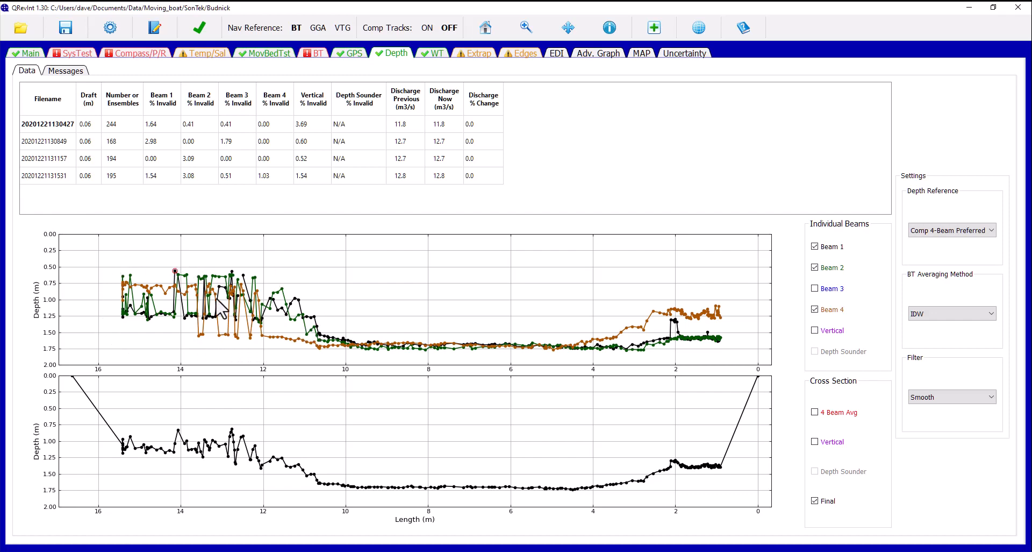
# Step: Isolate the Beam 1 depth trace by hiding Beam 4 and Beam 2
pyautogui.click(814, 309)
pyautogui.click(815, 310)
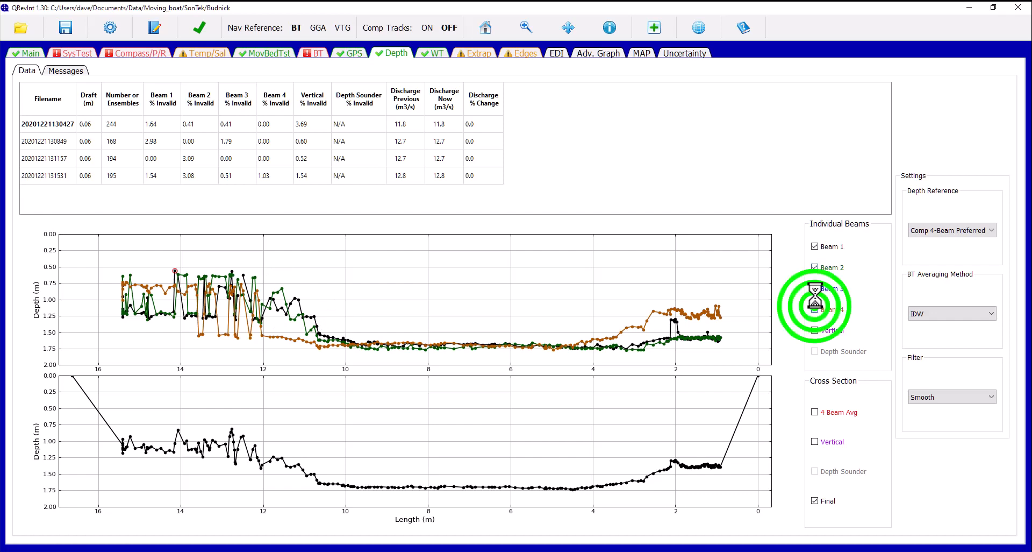
pyautogui.click(815, 267)
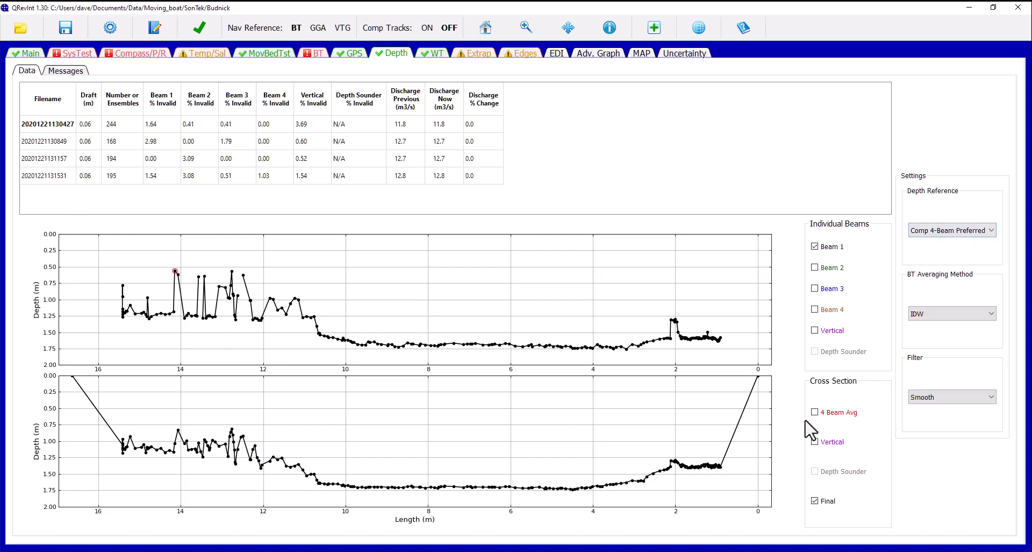
# Step: Compare the Vertical and 4 Beam Avg cross sections one at a time against the final cross section
pyautogui.click(815, 442)
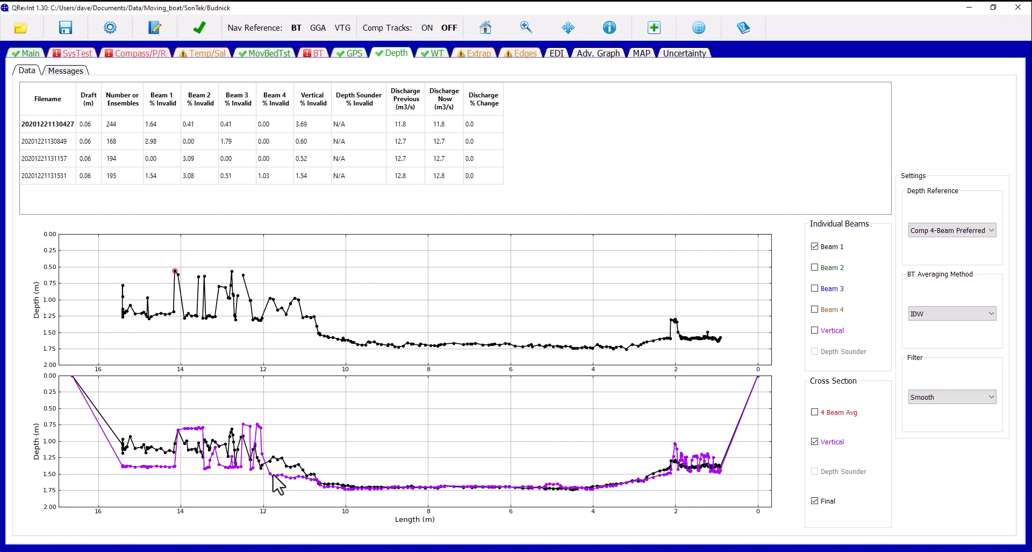
pyautogui.click(815, 442)
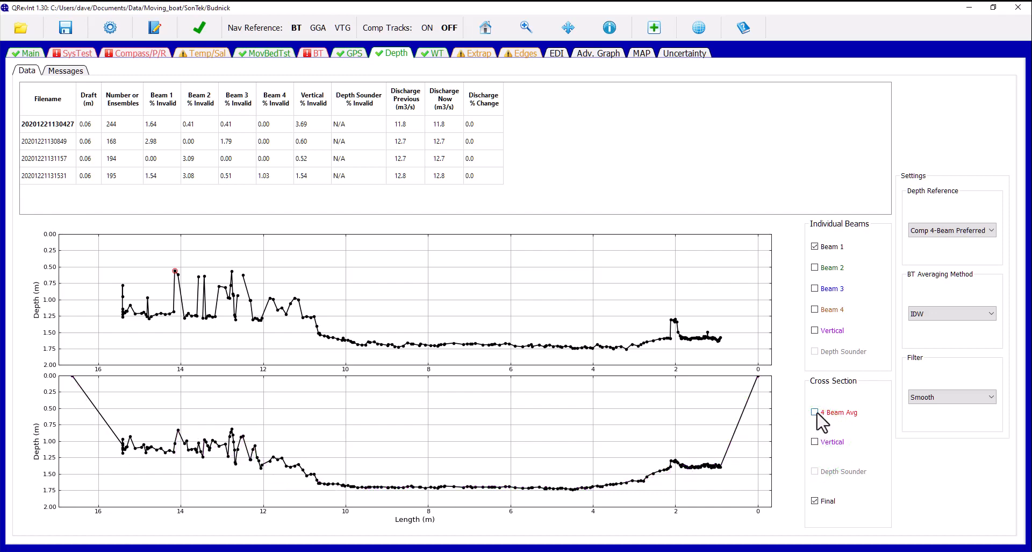
pyautogui.click(815, 412)
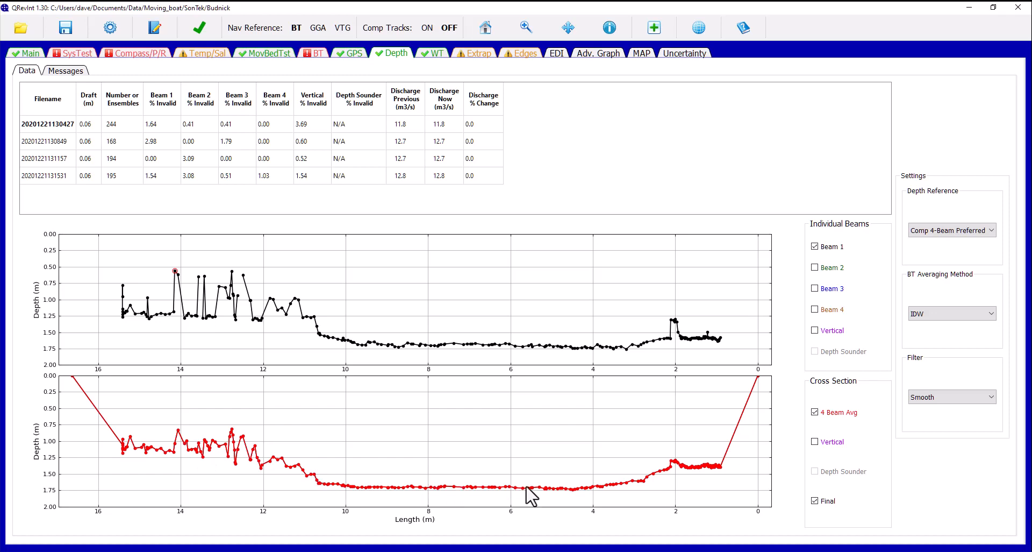
pyautogui.click(814, 412)
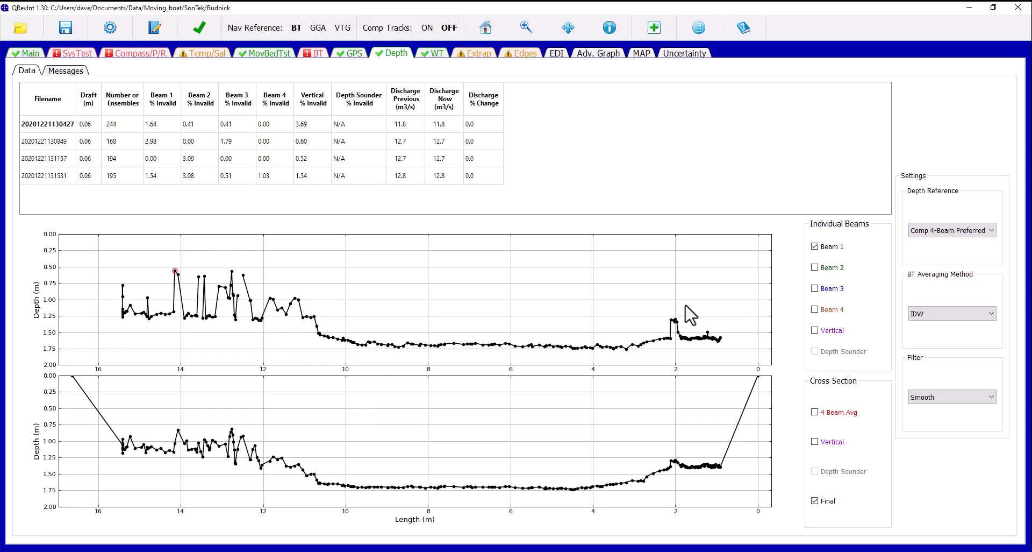
# Step: Show the Beam 2, Beam 3, Beam 4 and Vertical depth traces again
pyautogui.click(815, 267)
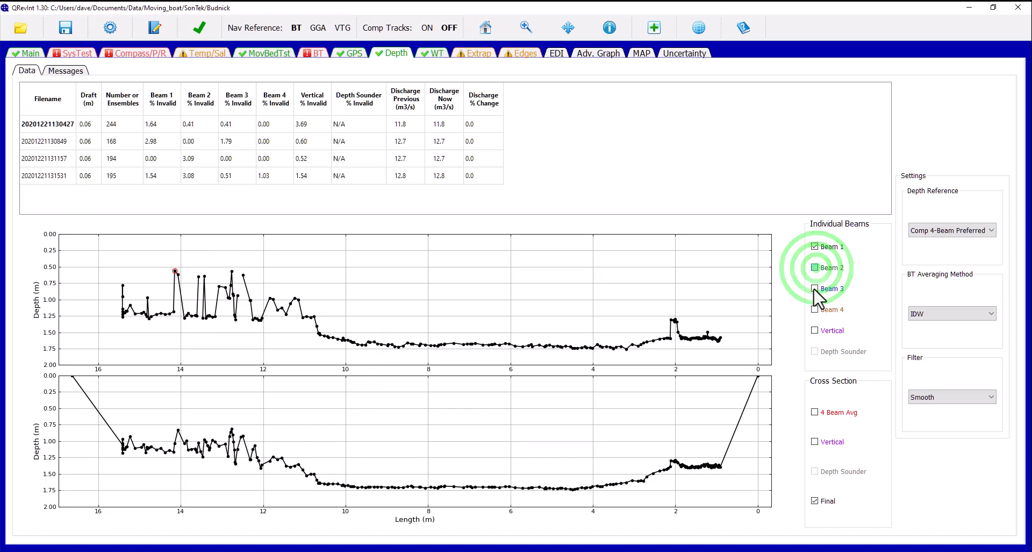
pyautogui.click(815, 288)
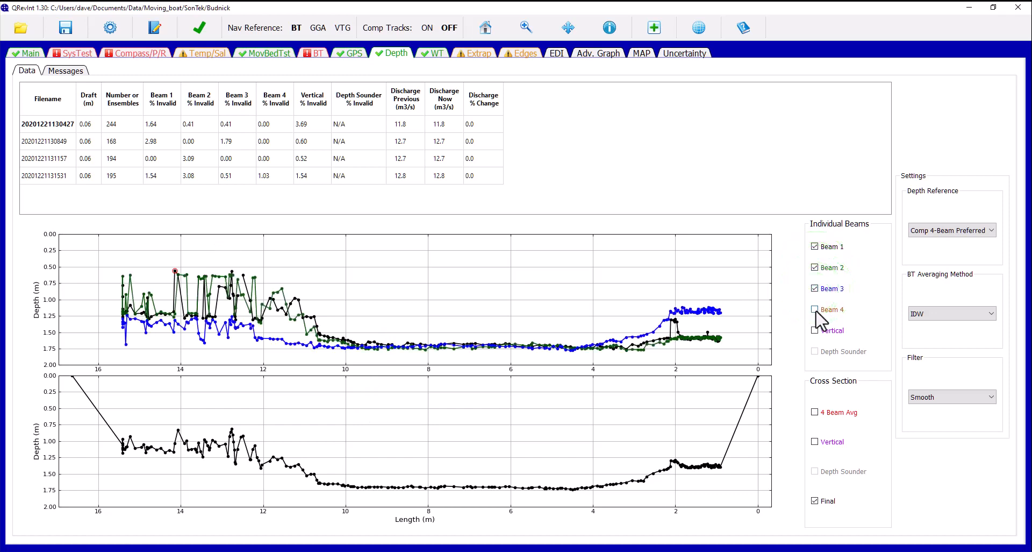
pyautogui.click(815, 309)
pyautogui.click(816, 330)
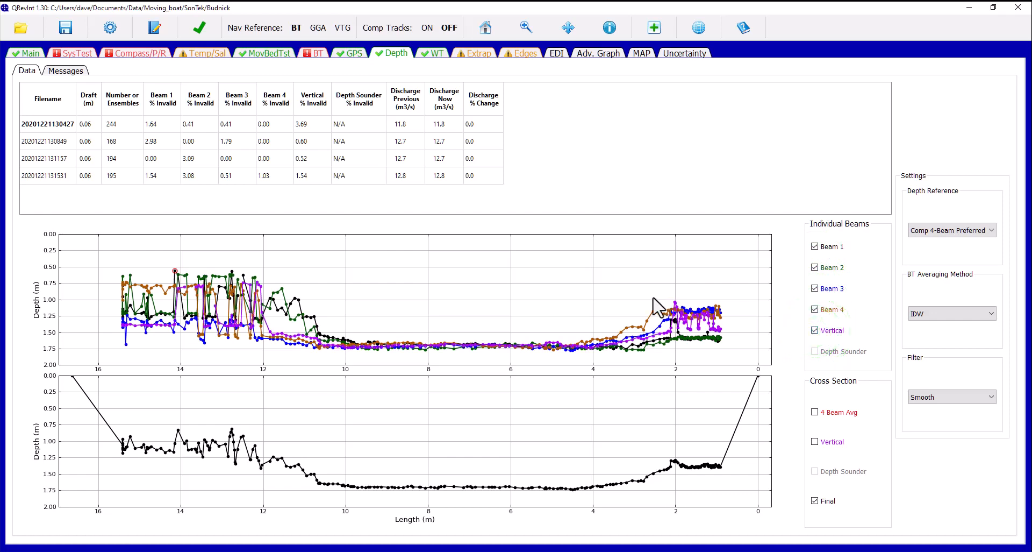
pyautogui.click(24, 142)
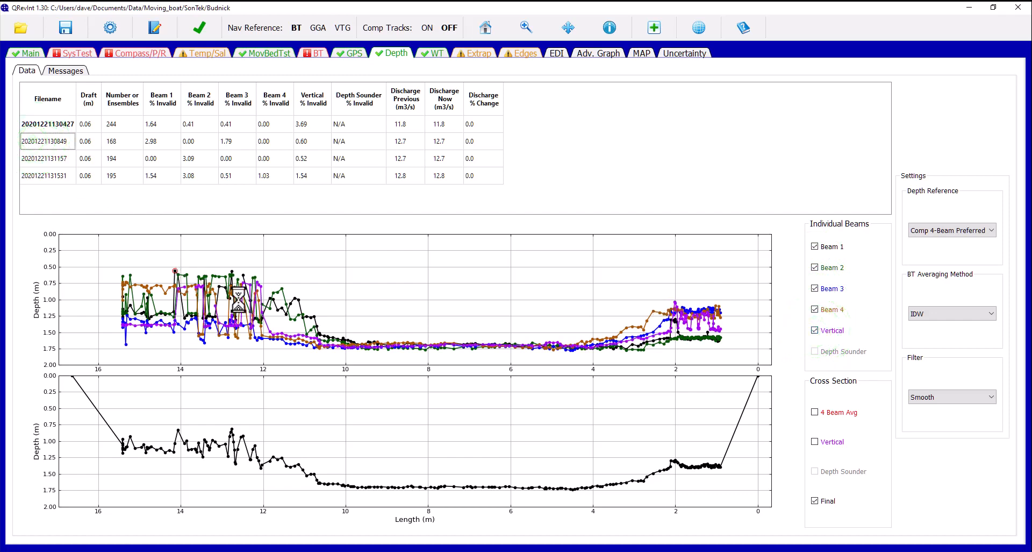
pyautogui.click(446, 305)
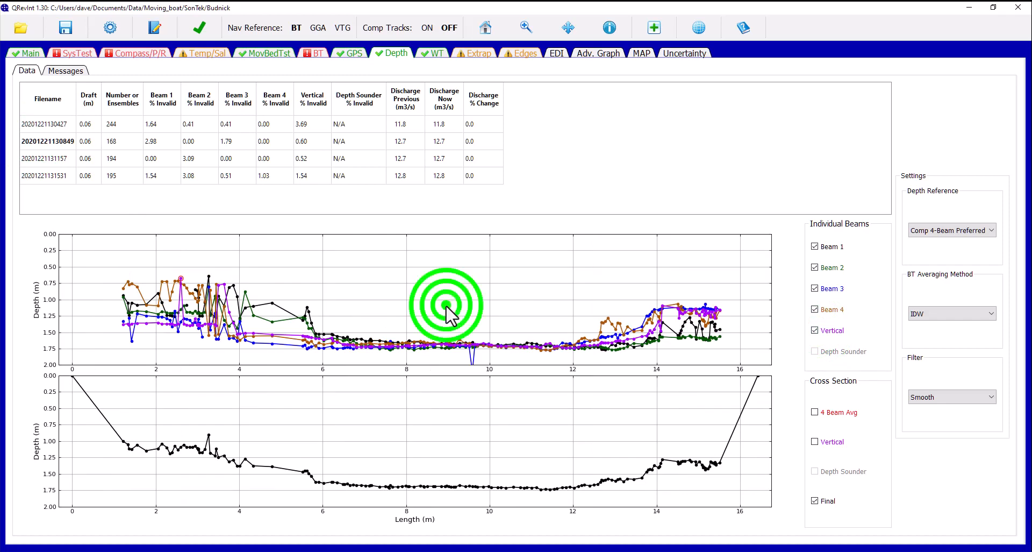
pyautogui.click(569, 34)
pyautogui.moveTo(459, 300); pyautogui.dragTo(452, 269)
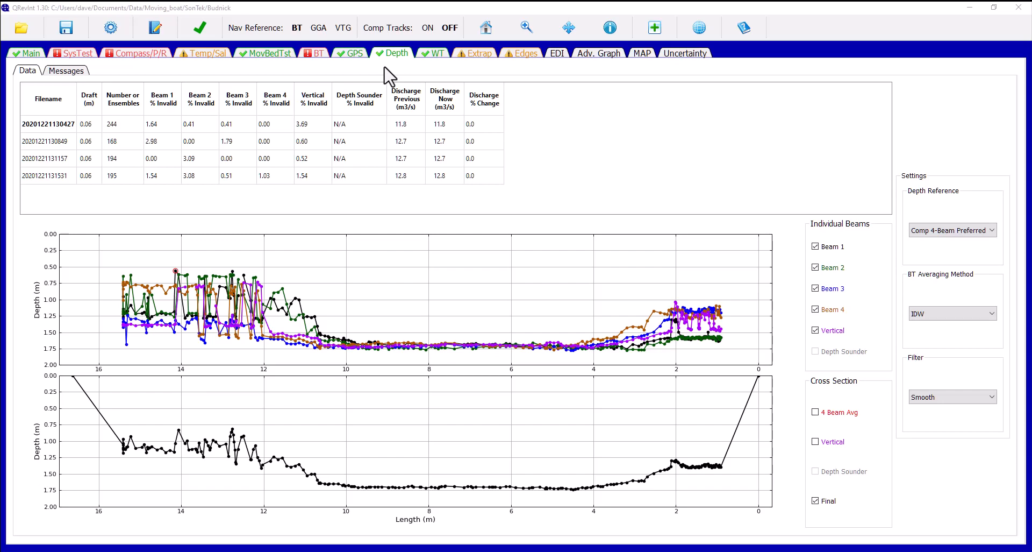
pyautogui.click(434, 54)
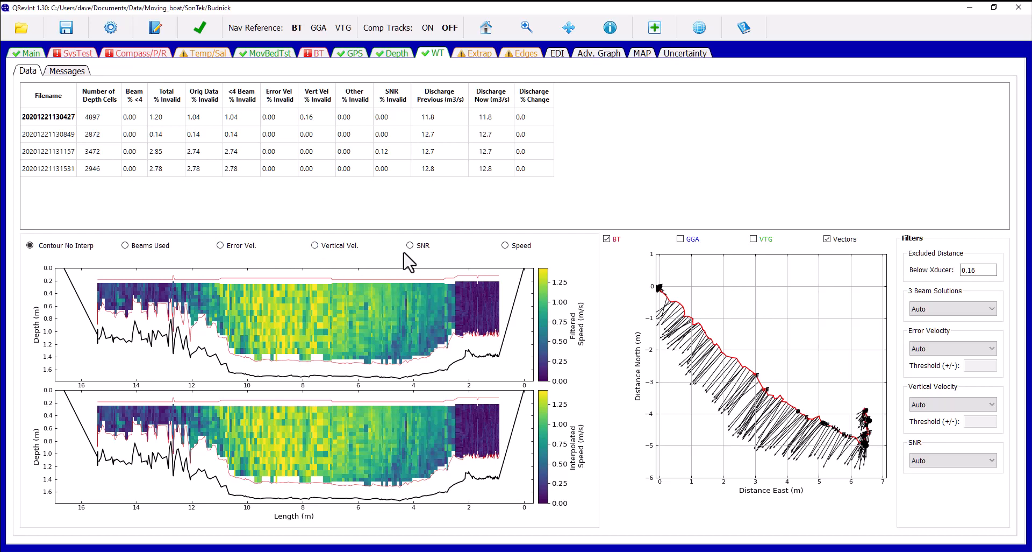
pyautogui.click(126, 246)
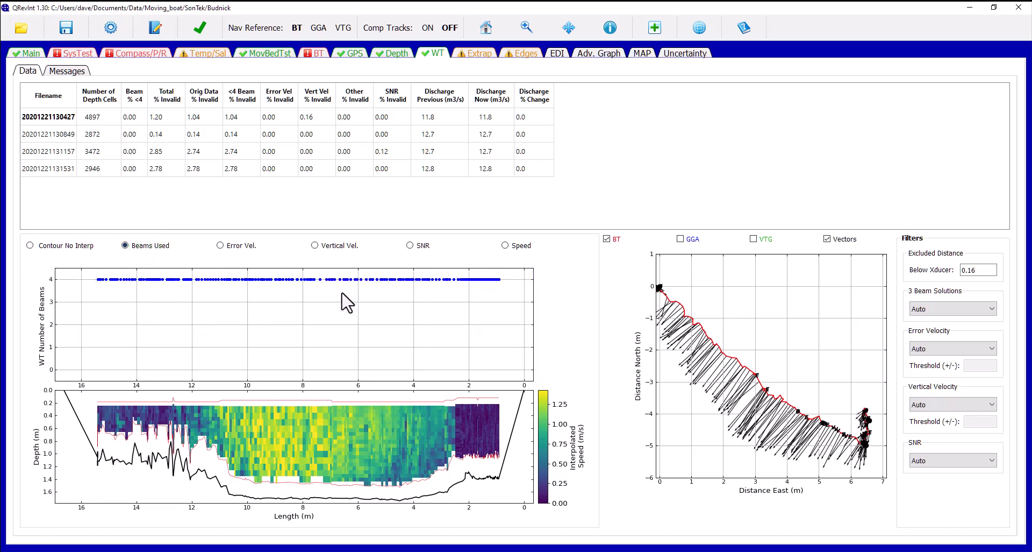
# Step: Review the water track error velocity plot, including a close-up of the 3 MHz HD cluster near 12.7 m, and restore the full plot range
pyautogui.click(220, 245)
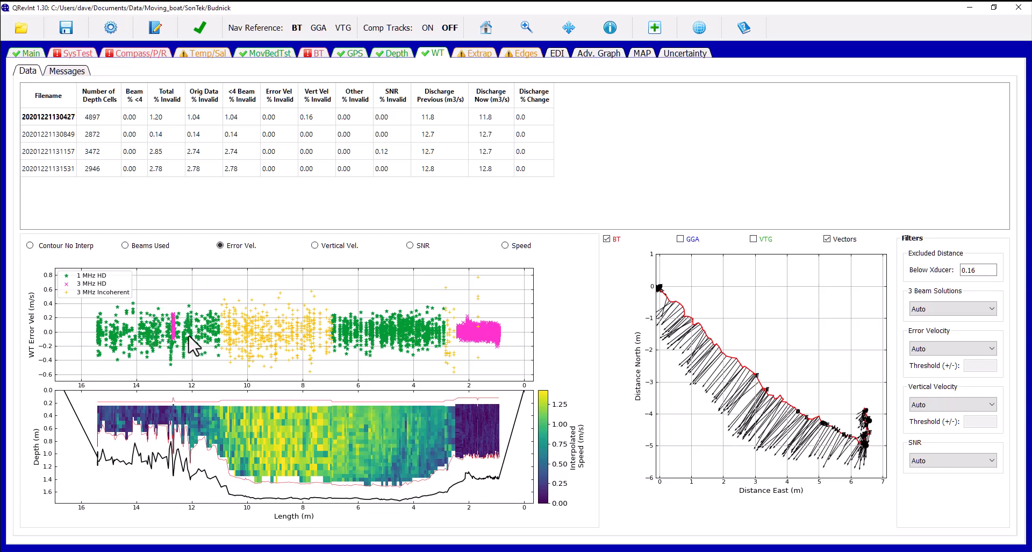
pyautogui.click(525, 28)
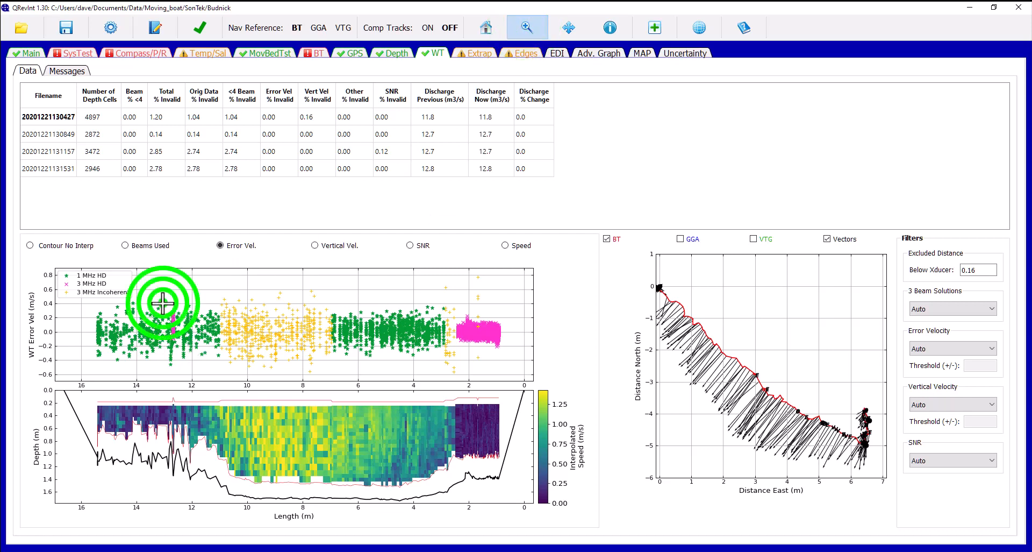
pyautogui.moveTo(163, 303); pyautogui.dragTo(180, 358)
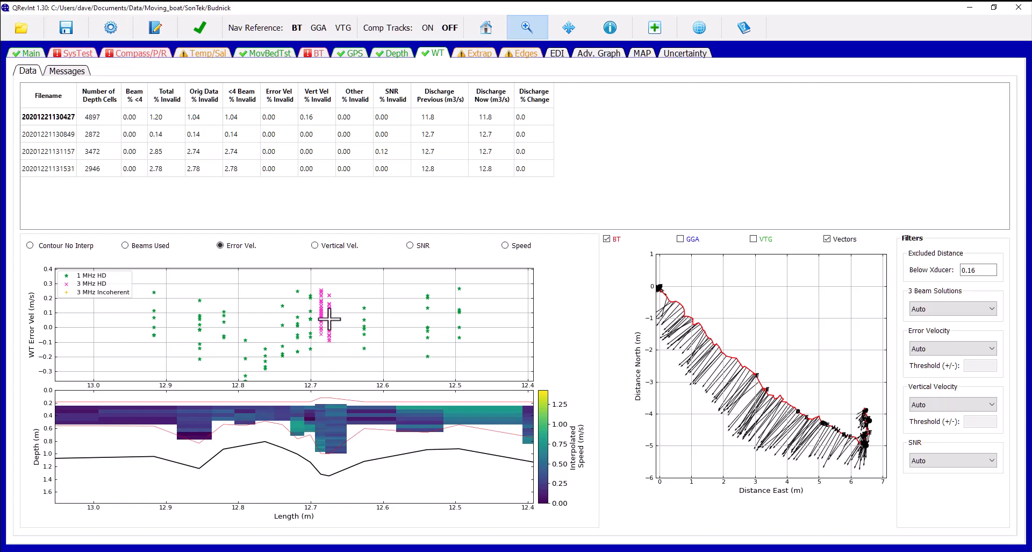
pyautogui.rightClick(113, 272)
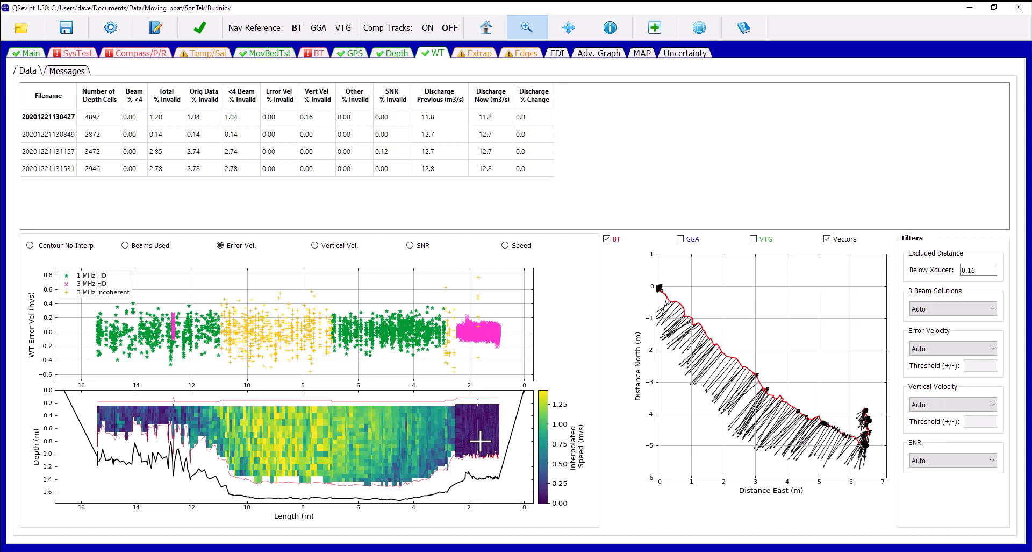
# Step: Review the water track vertical velocity plot, including a close-up of the flagged points near 12.7 m, and restore the full plot range
pyautogui.click(314, 245)
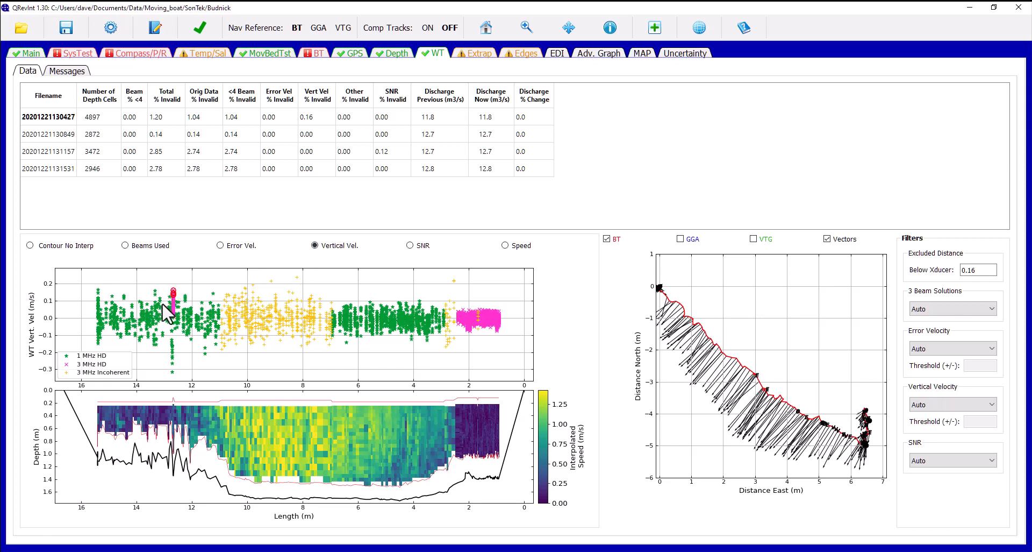
pyautogui.click(521, 25)
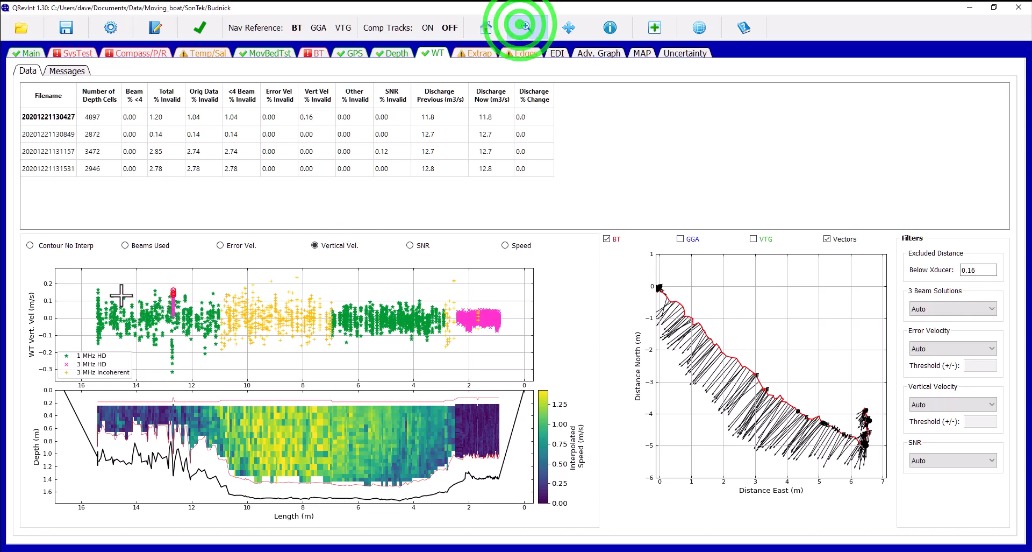
pyautogui.moveTo(131, 280); pyautogui.dragTo(211, 355)
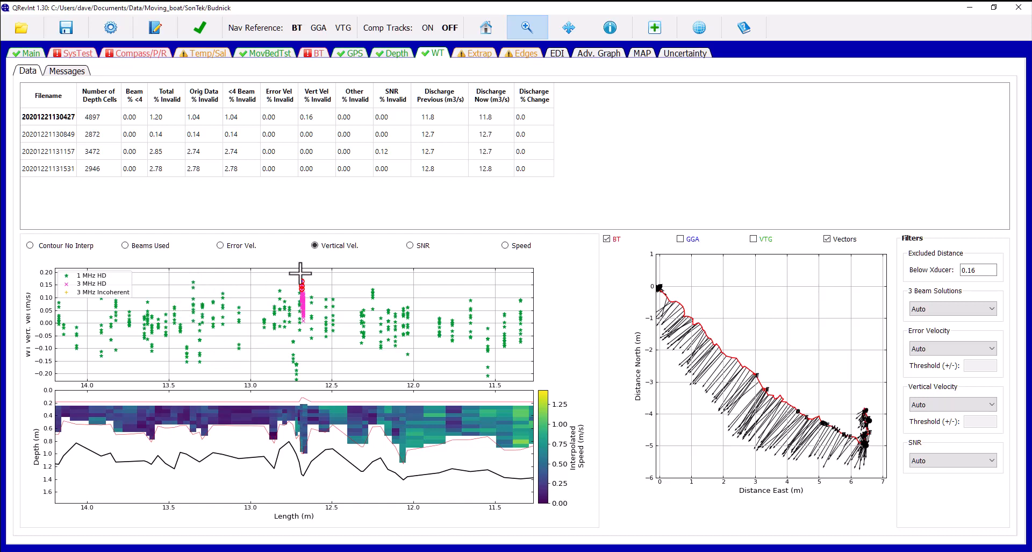
pyautogui.click(486, 27)
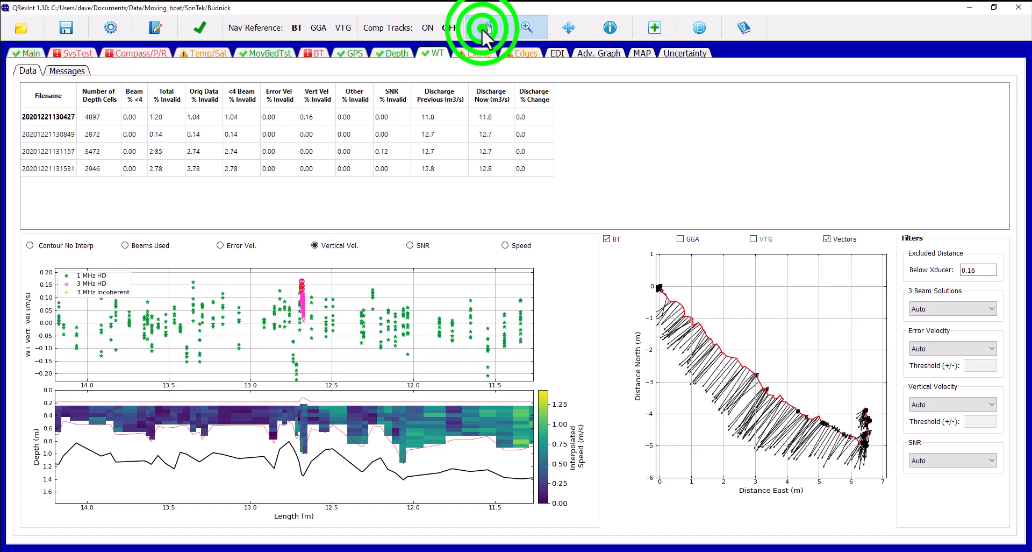
pyautogui.click(527, 27)
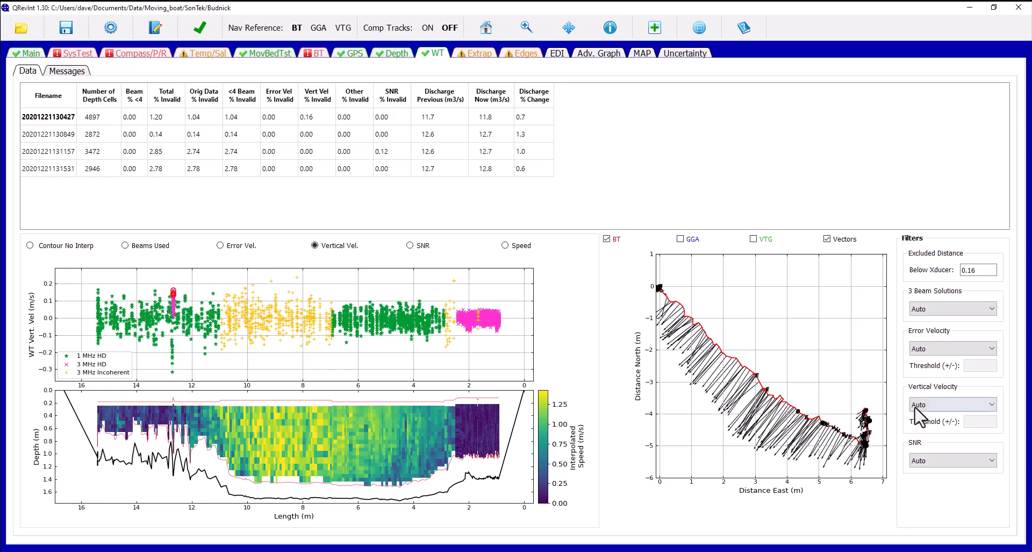
# Step: Try a manual vertical velocity filter with a threshold of 0.1, and return the filter to Auto
pyautogui.click(940, 404)
pyautogui.click(933, 424)
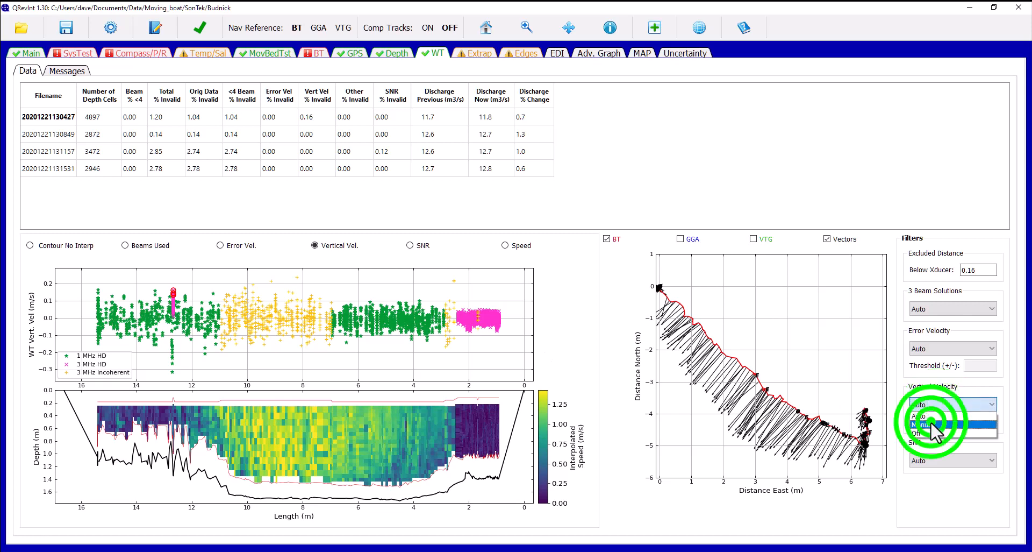
pyautogui.click(974, 421)
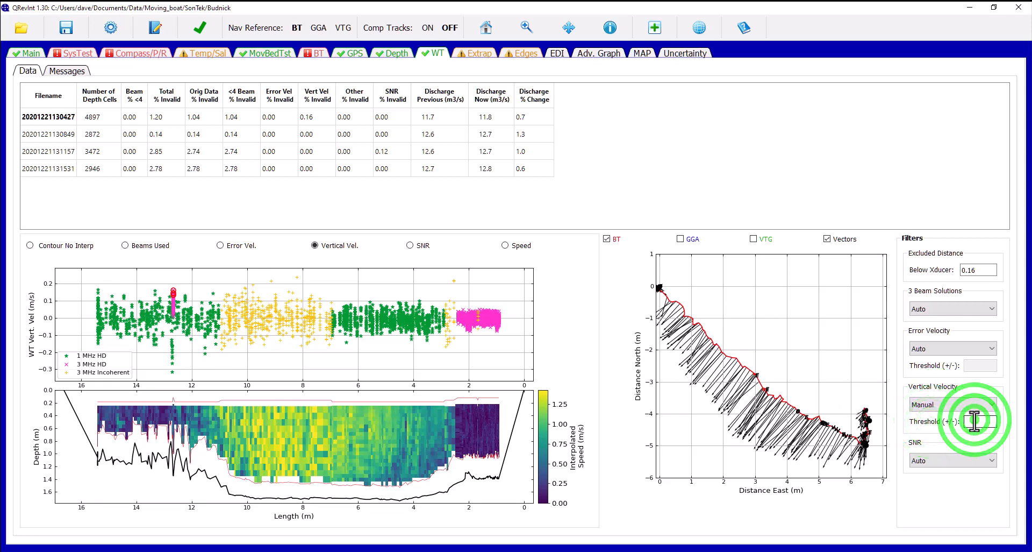
pyautogui.write('0')
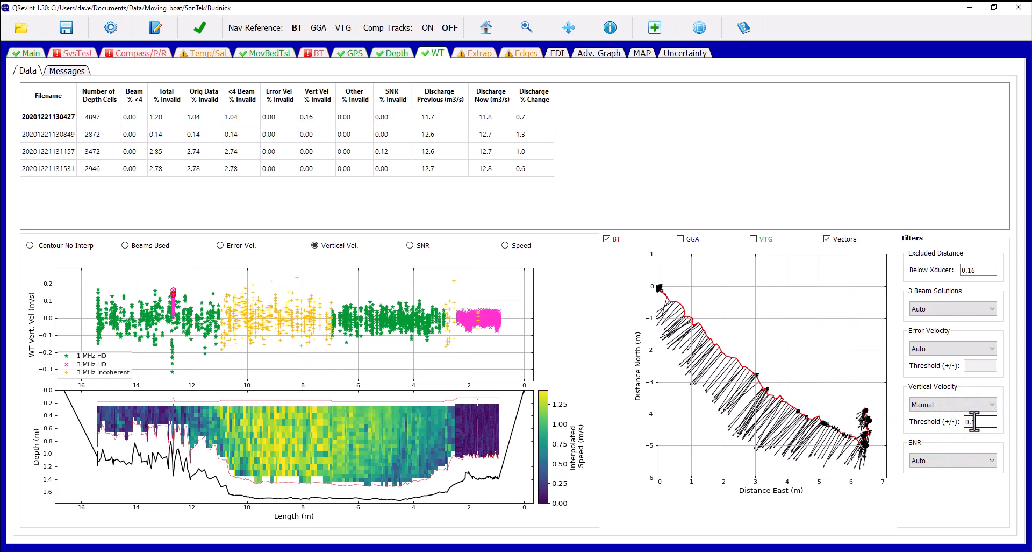
pyautogui.write('.1')
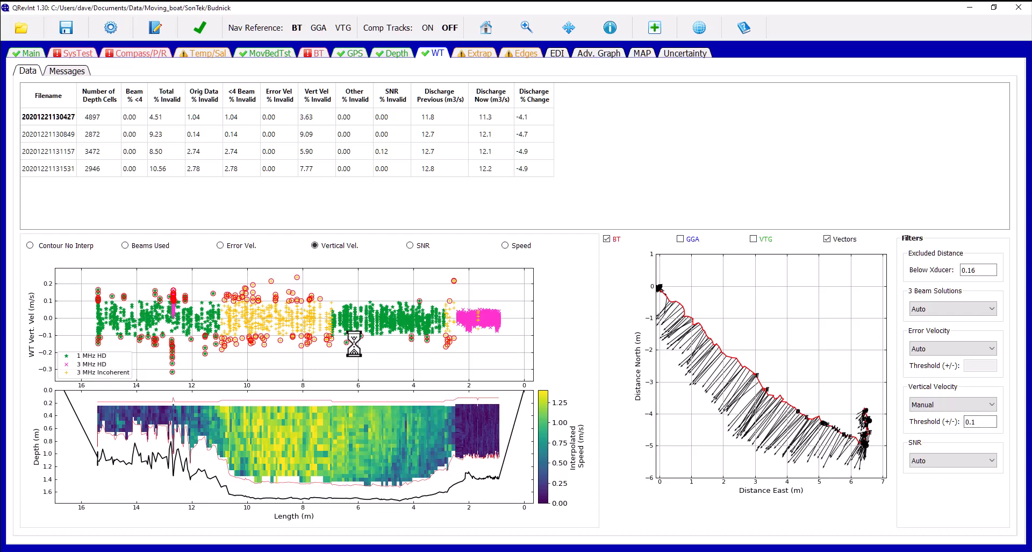
pyautogui.click(929, 404)
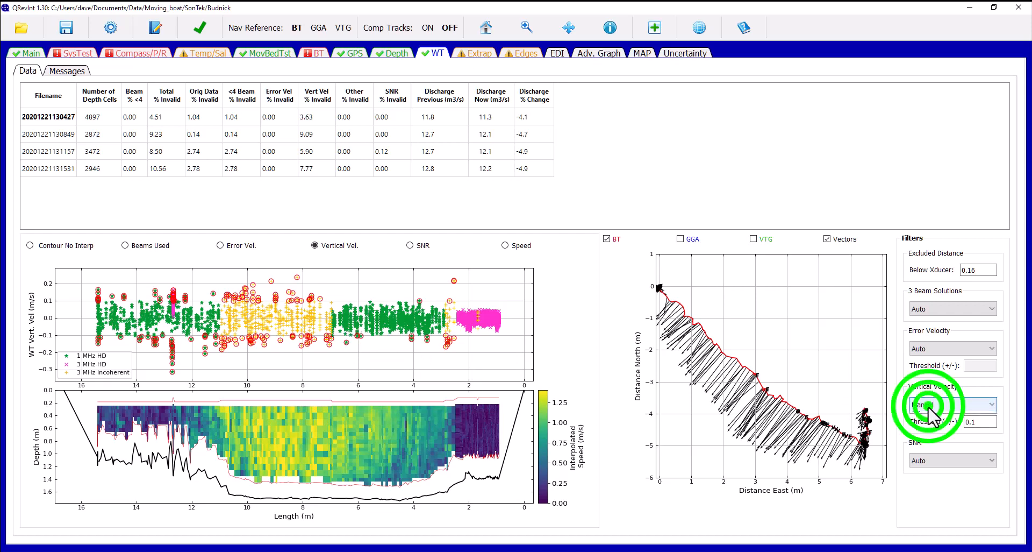
pyautogui.click(925, 423)
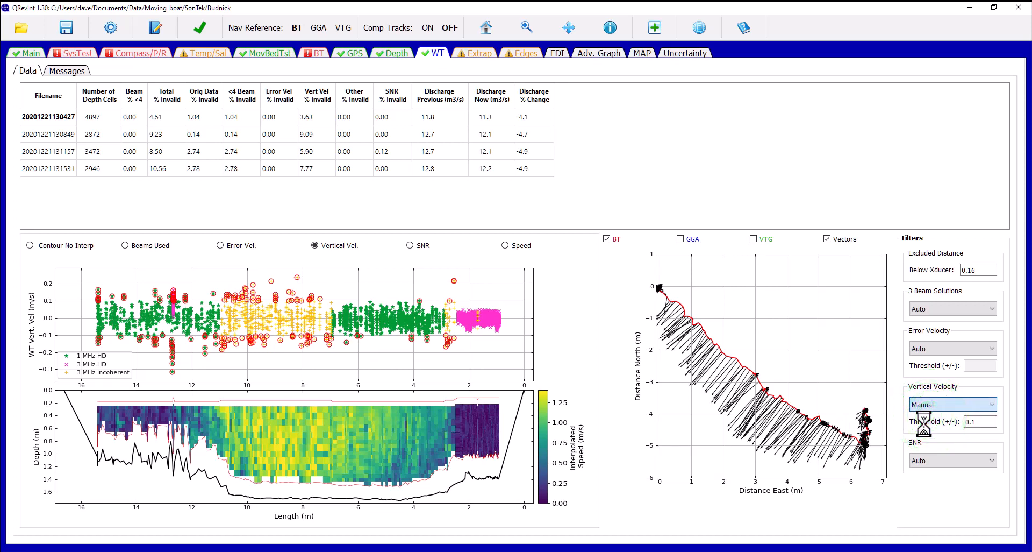
pyautogui.click(410, 246)
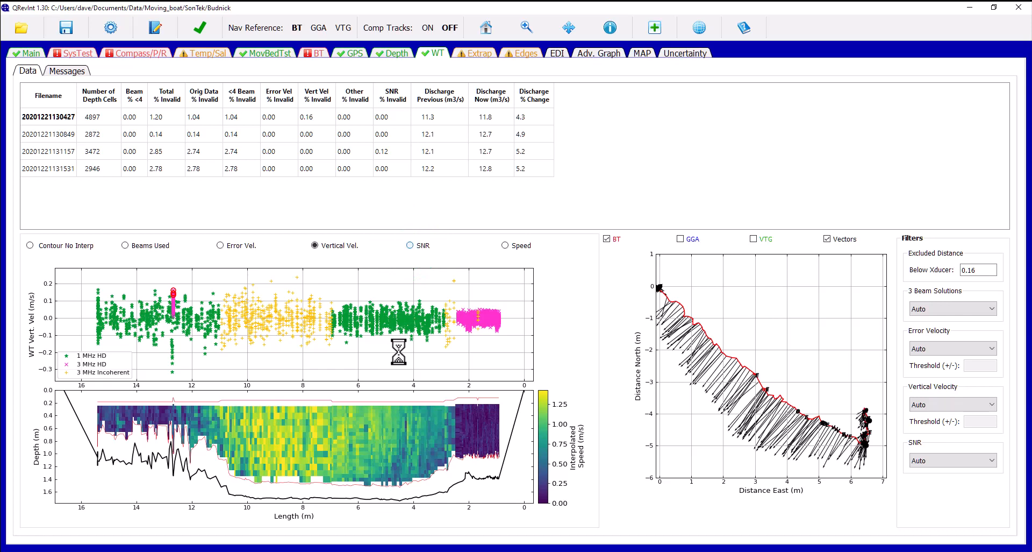
pyautogui.click(54, 152)
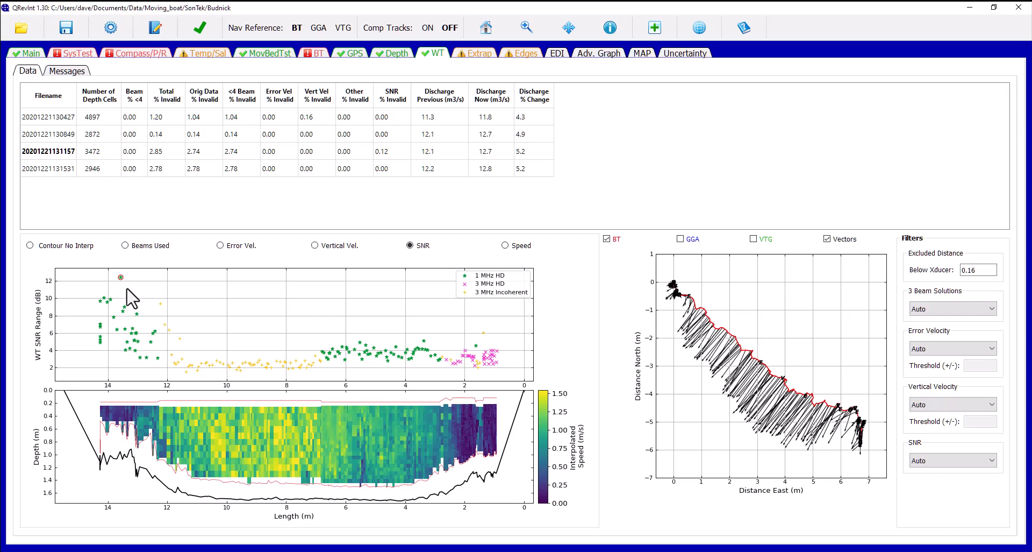
pyautogui.click(313, 246)
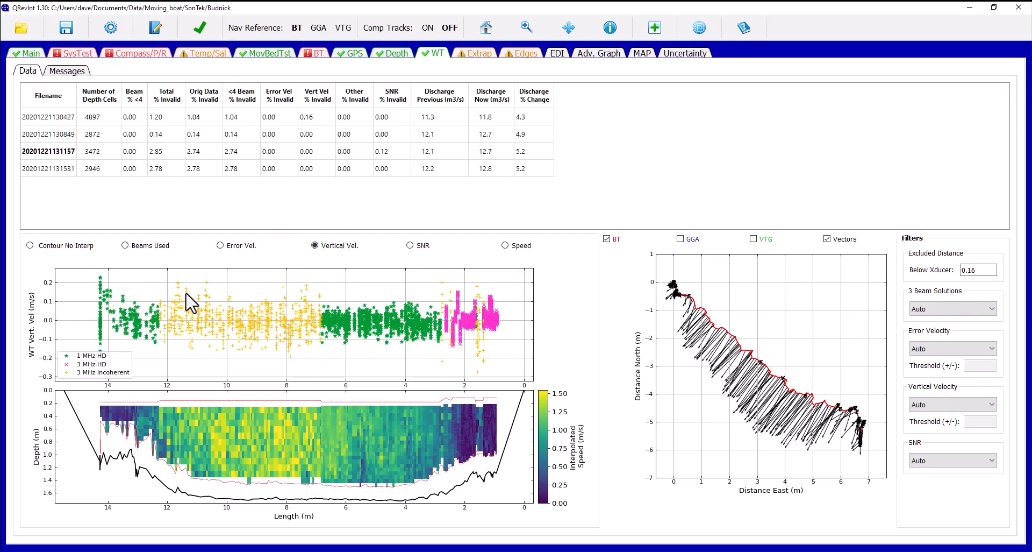
pyautogui.click(410, 248)
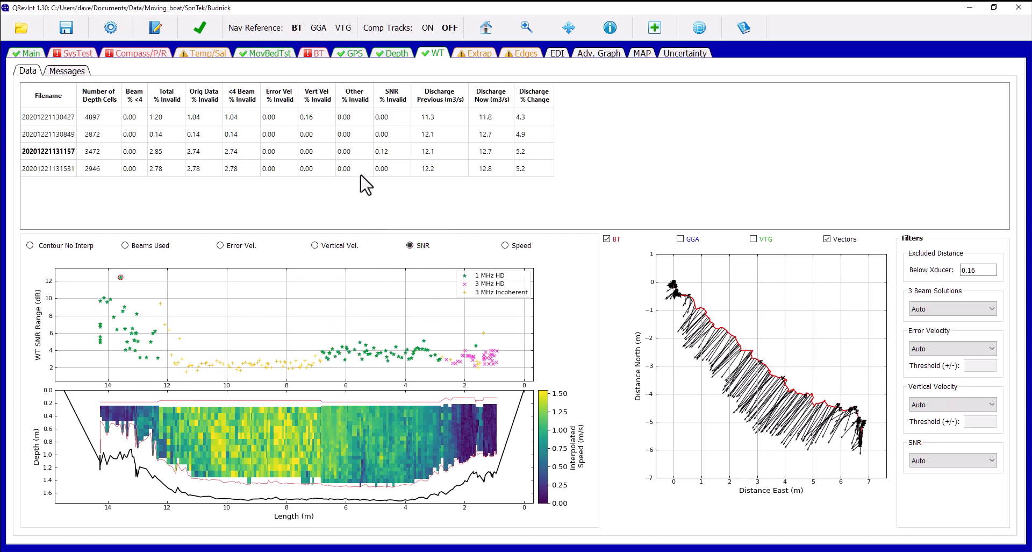
pyautogui.click(525, 28)
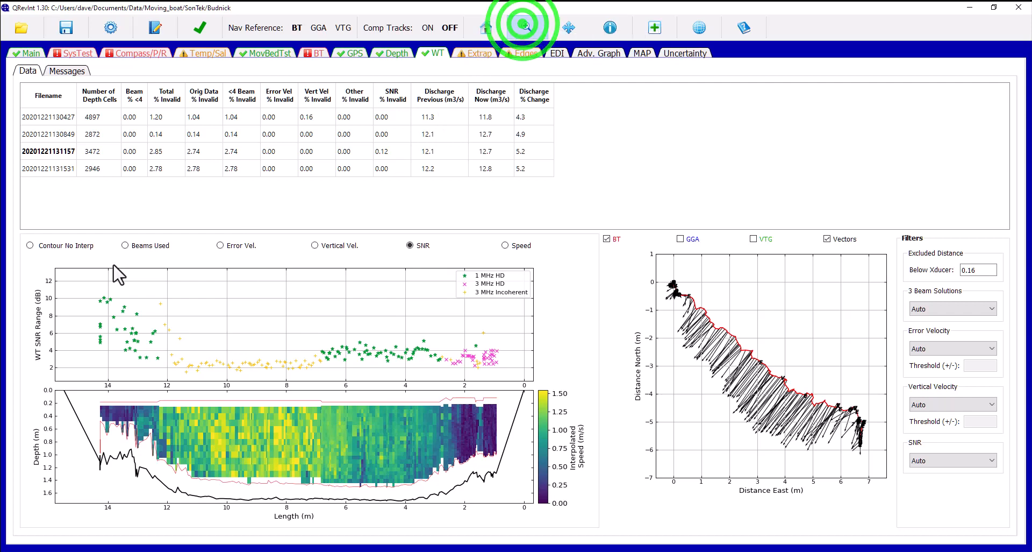
pyautogui.click(93, 275)
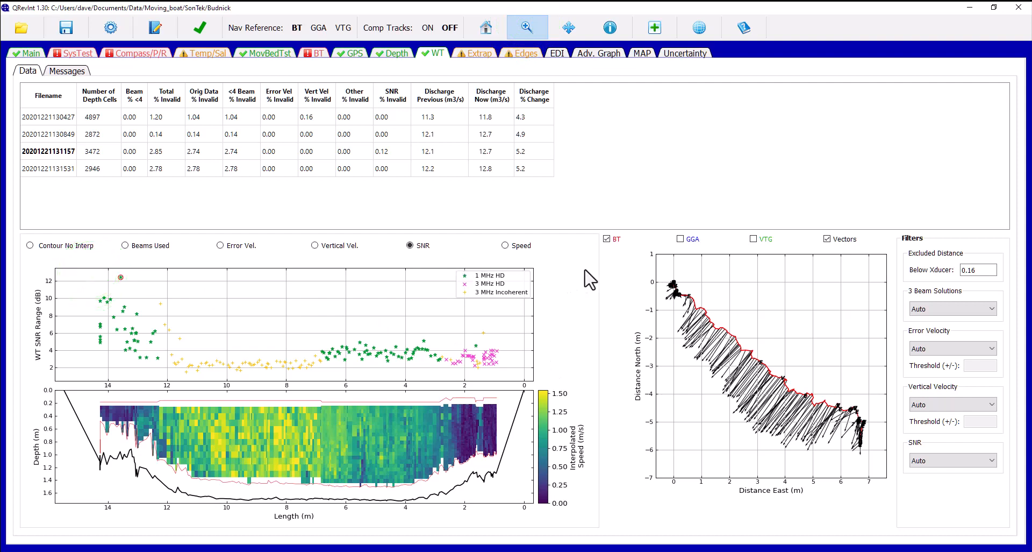
# Step: Add the GGA and VTG tracks to the ship track plot and switch the velocity vectors off and back on
pyautogui.click(680, 239)
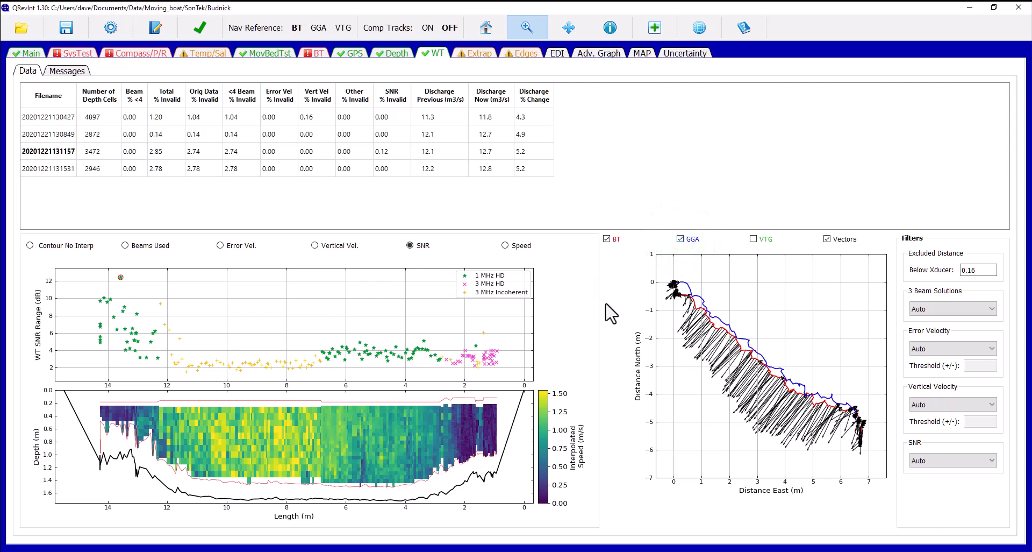
pyautogui.click(755, 238)
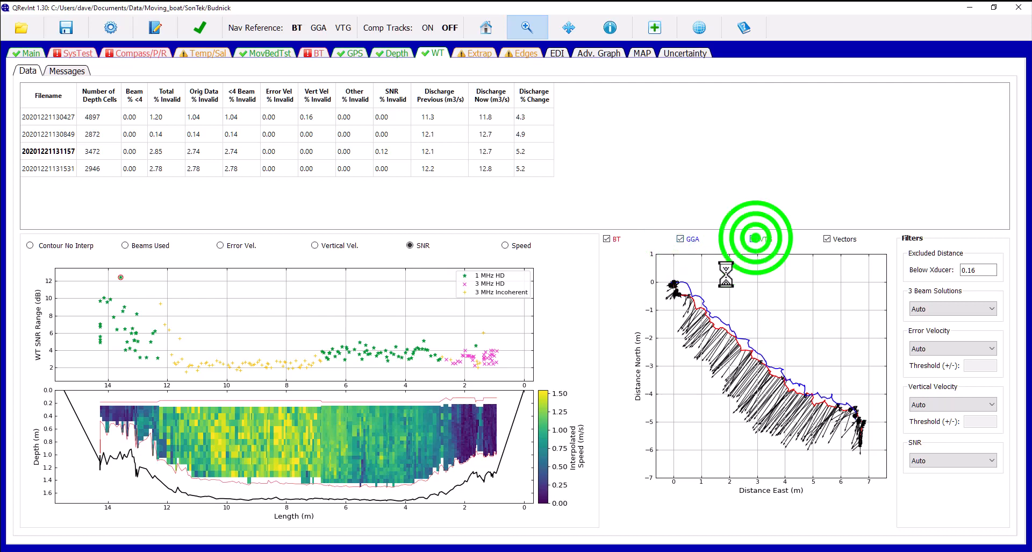
pyautogui.click(828, 240)
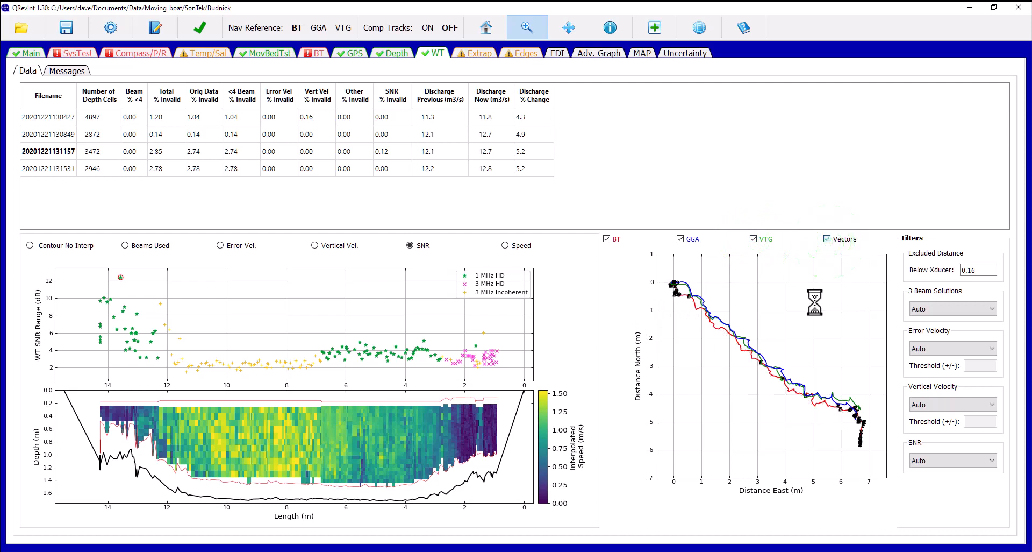
pyautogui.click(827, 239)
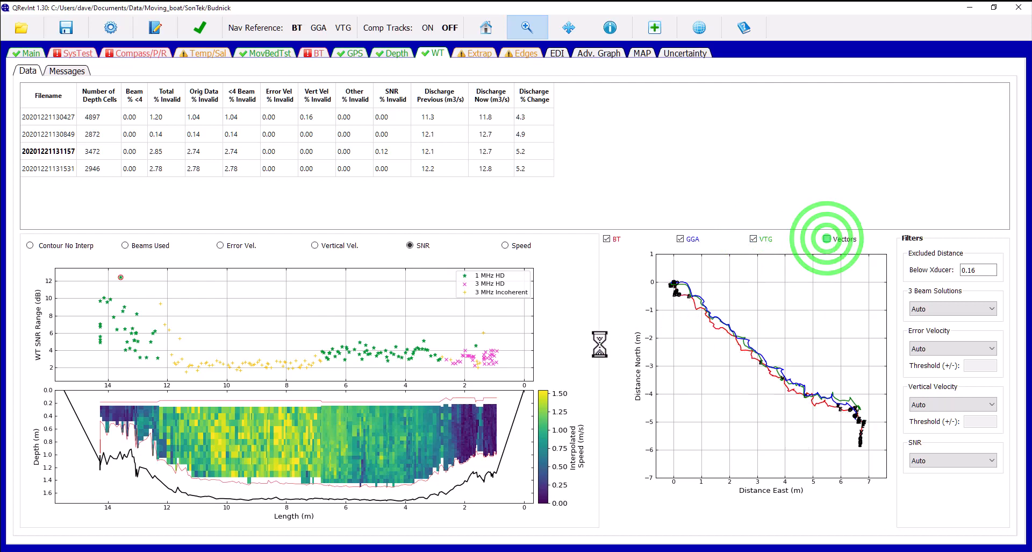